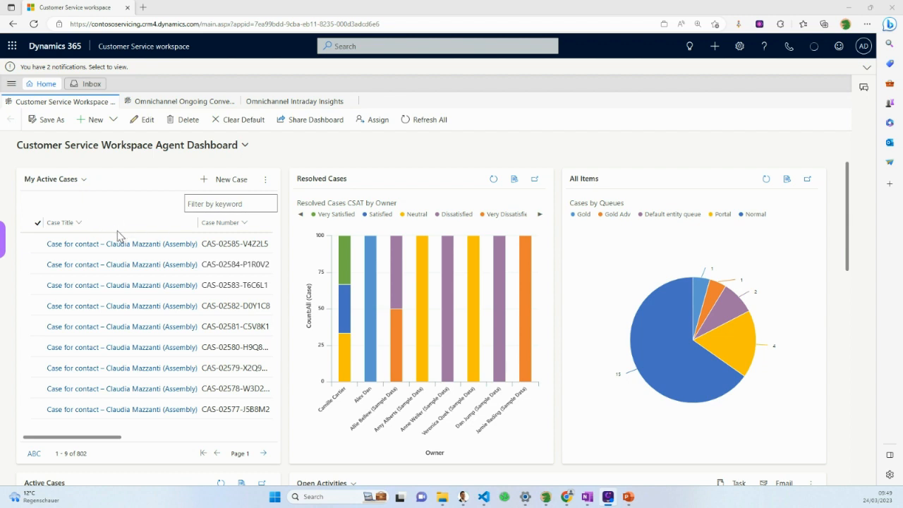
- Sort the My Active Cases list by case title from Z to A
{"action": "left_click", "coordinate": [79, 224]}
{"action": "left_click", "coordinate": [91, 259]}
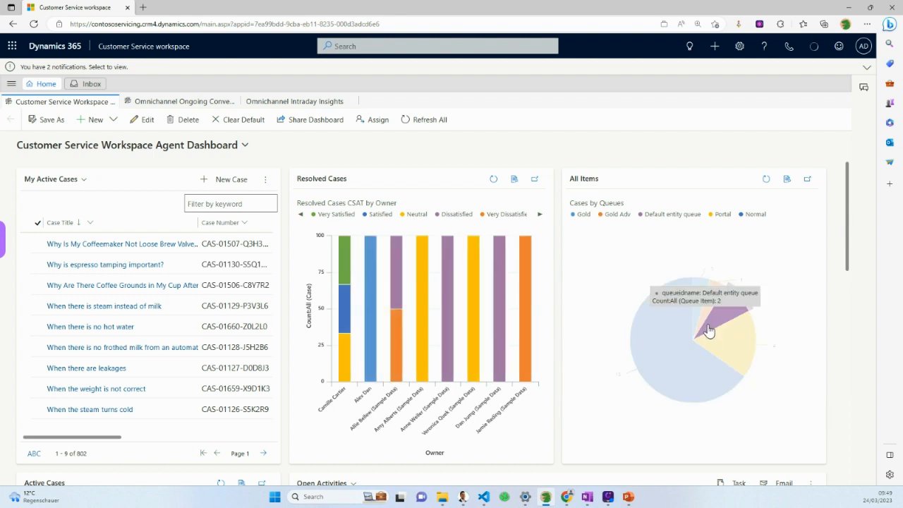
- Switch the dashboard's Open Activities list to the Next Activity view
{"action": "scroll", "coordinate": [624, 334], "scroll_direction": "down", "scroll_amount": 2}
{"action": "scroll", "coordinate": [624, 333], "scroll_direction": "down", "scroll_amount": 2}
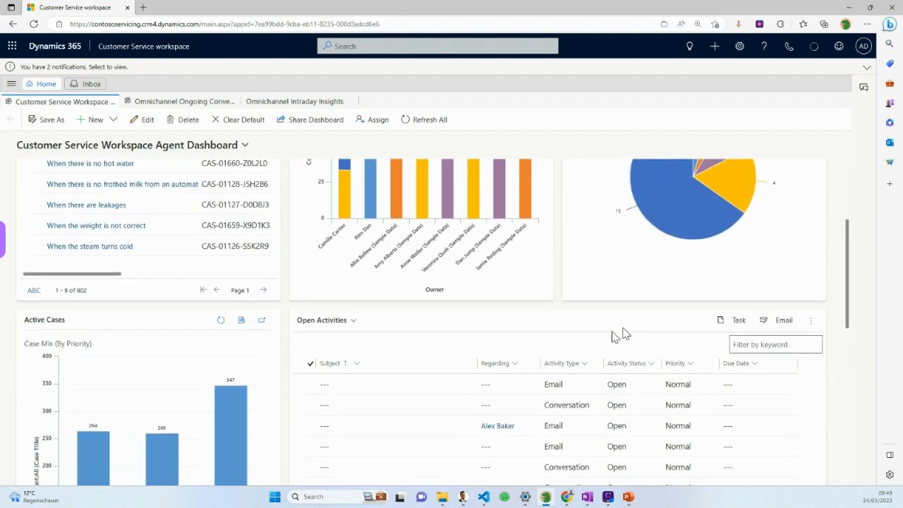
{"action": "scroll", "coordinate": [395, 361], "scroll_direction": "down", "scroll_amount": 2}
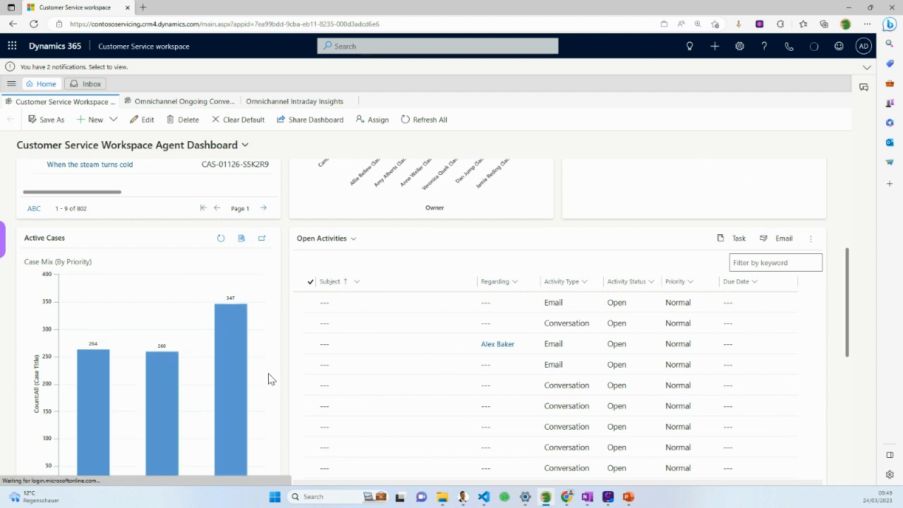
{"action": "scroll", "coordinate": [271, 377], "scroll_direction": "down", "scroll_amount": 2}
{"action": "scroll", "coordinate": [316, 364], "scroll_direction": "up", "scroll_amount": 2}
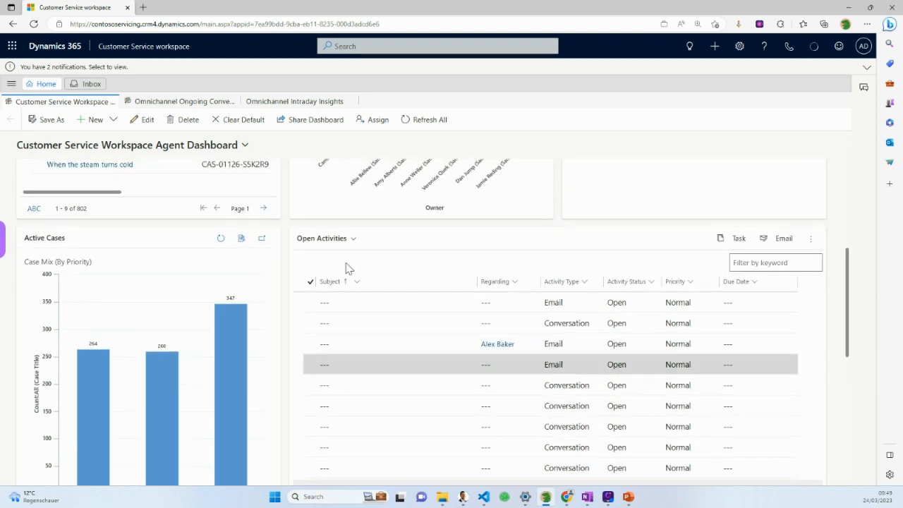
{"action": "left_click", "coordinate": [353, 239]}
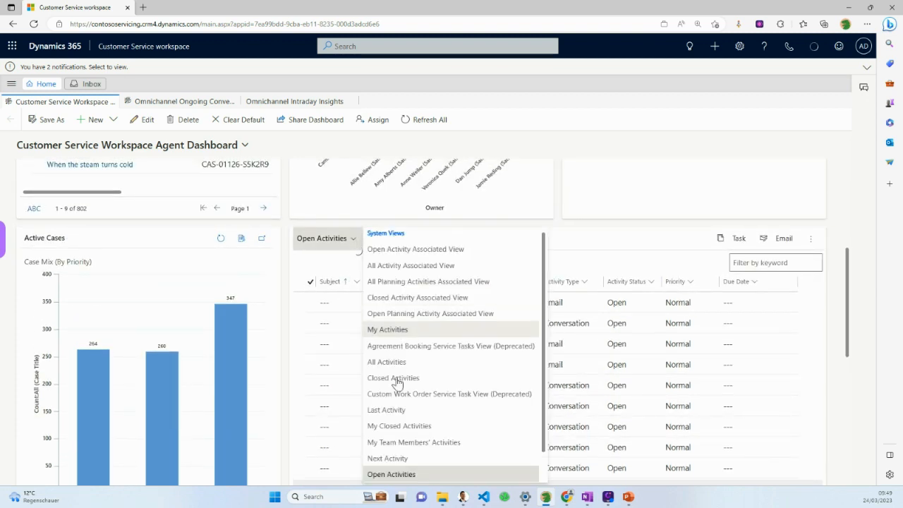
{"action": "left_click", "coordinate": [387, 459]}
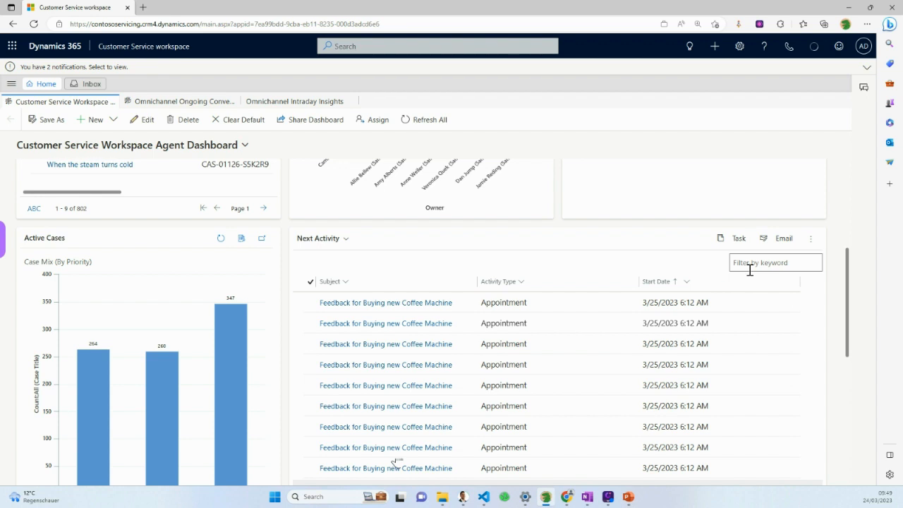
- Examine the Sales Analytics report, enlarging the Won Revenue by Country/Region map and filtering the visuals by the Financial industry
{"action": "scroll", "coordinate": [719, 286], "scroll_direction": "down", "scroll_amount": 1}
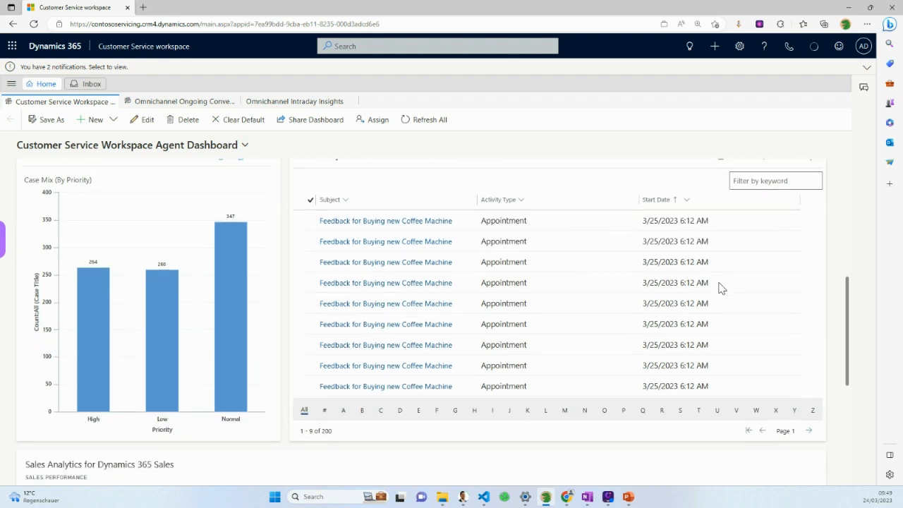
{"action": "scroll", "coordinate": [720, 286], "scroll_direction": "down", "scroll_amount": 1}
{"action": "scroll", "coordinate": [720, 286], "scroll_direction": "down", "scroll_amount": 1}
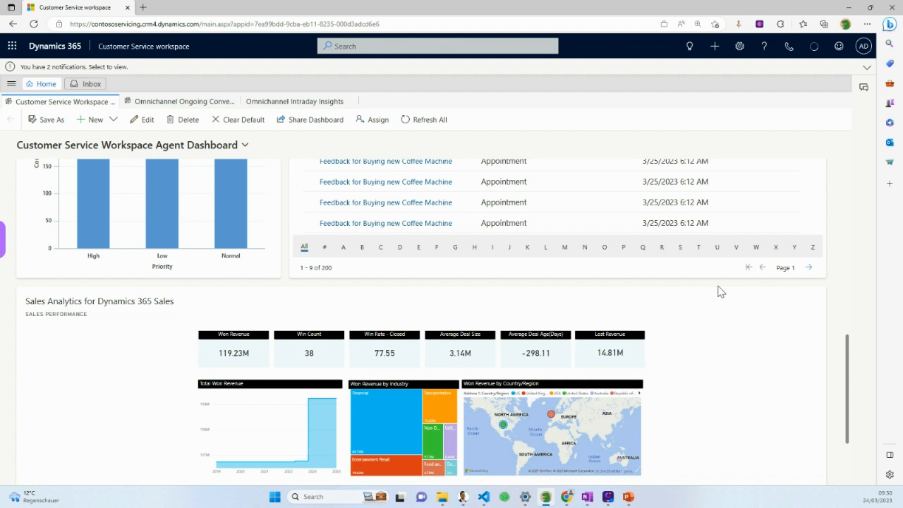
{"action": "scroll", "coordinate": [699, 332], "scroll_direction": "down", "scroll_amount": 1}
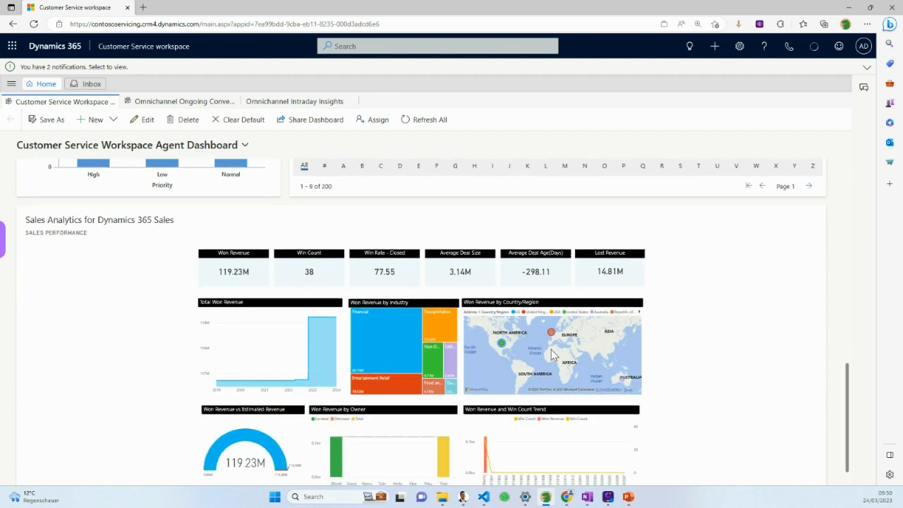
{"action": "scroll", "coordinate": [557, 352], "scroll_direction": "up", "scroll_amount": 2}
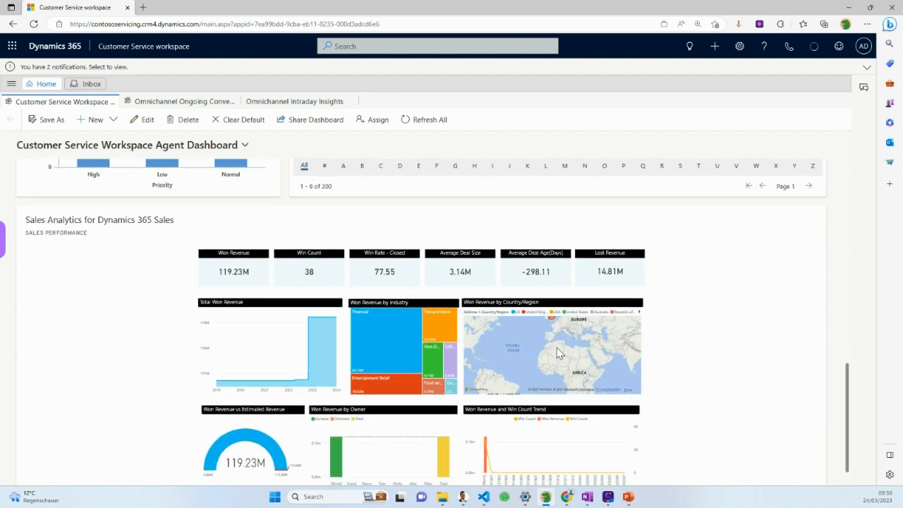
{"action": "left_click", "coordinate": [392, 342]}
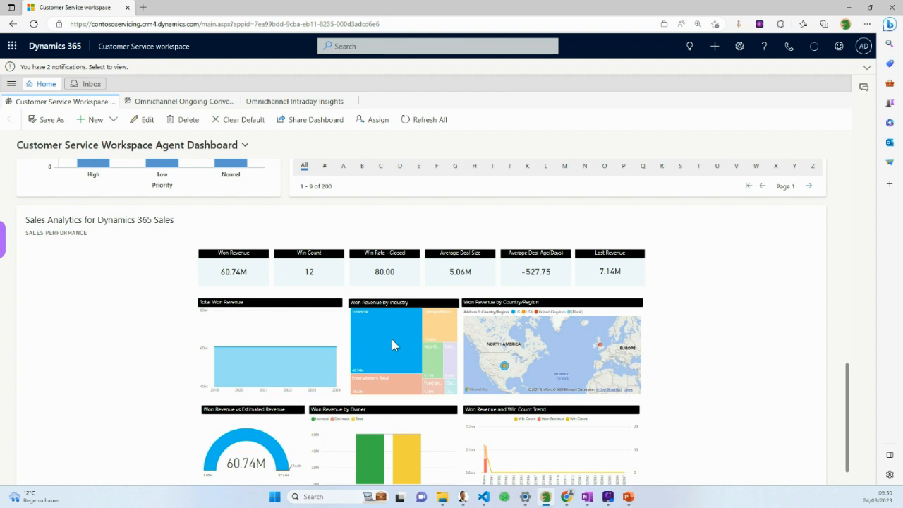
{"action": "mouse_move", "coordinate": [334, 379]}
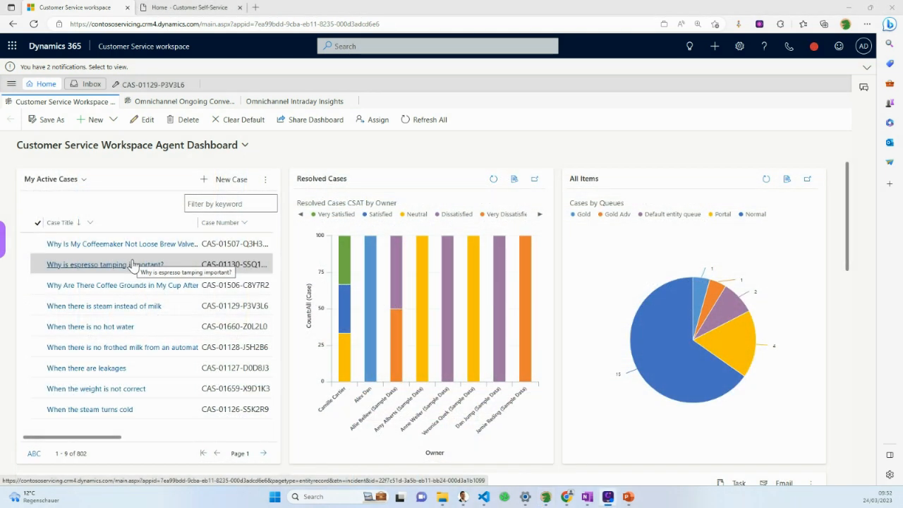
- Open the case "Why is espresso tamping important?" from My Active Cases and bring up the Cases list in the inbox
{"action": "left_click", "coordinate": [133, 265]}
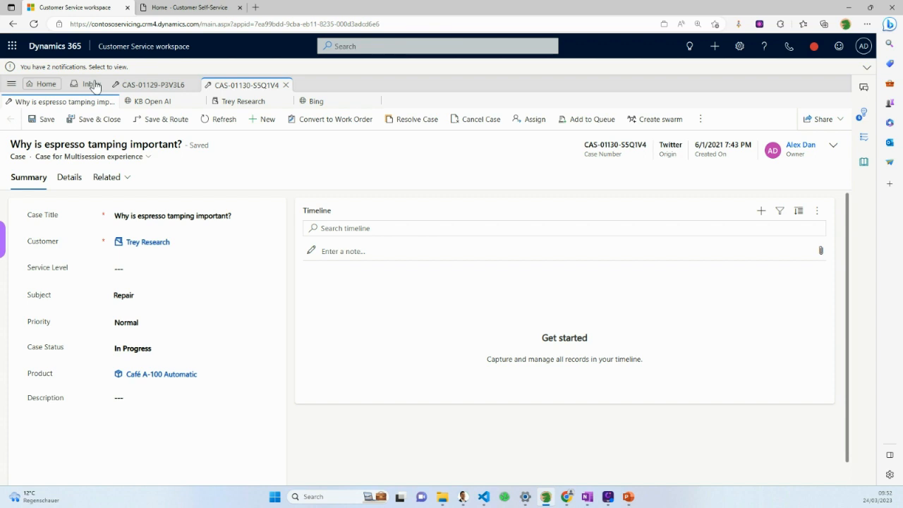
{"action": "left_click", "coordinate": [94, 85]}
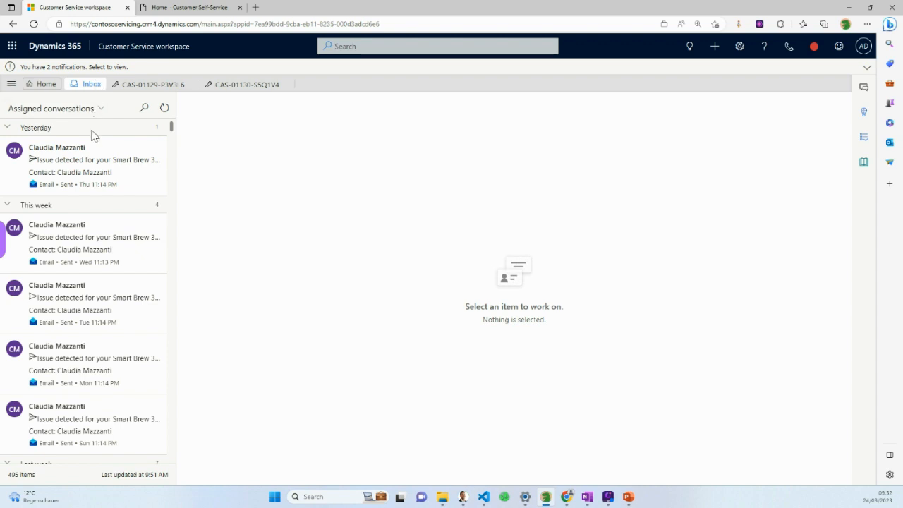
{"action": "scroll", "coordinate": [102, 247], "scroll_direction": "down", "scroll_amount": 1}
{"action": "scroll", "coordinate": [102, 247], "scroll_direction": "down", "scroll_amount": 1}
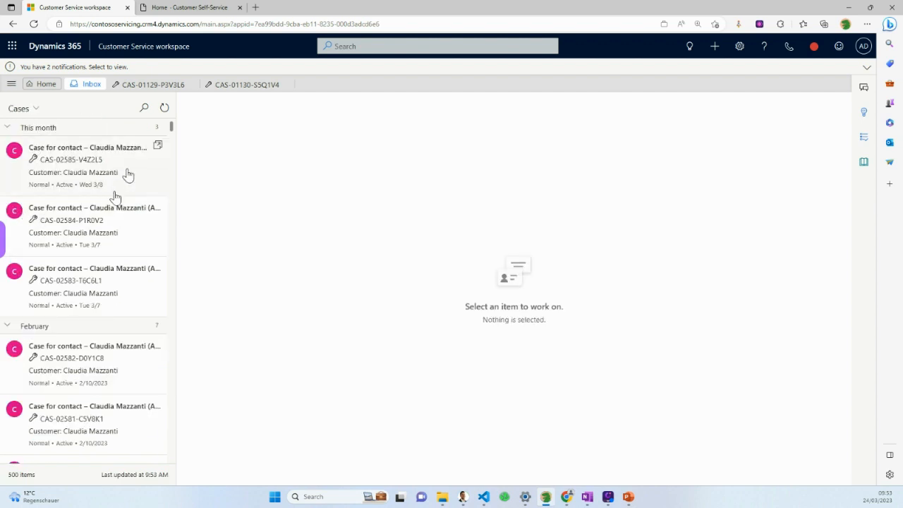
- Search the inbox cases for "shi" and display the details of the "Average order shipment time" case
{"action": "left_click", "coordinate": [142, 108]}
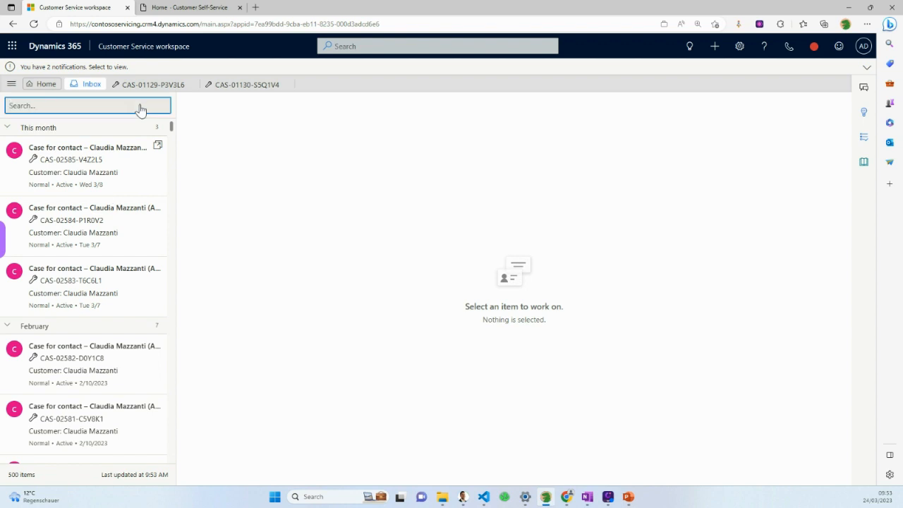
{"action": "type", "text": "shi"}
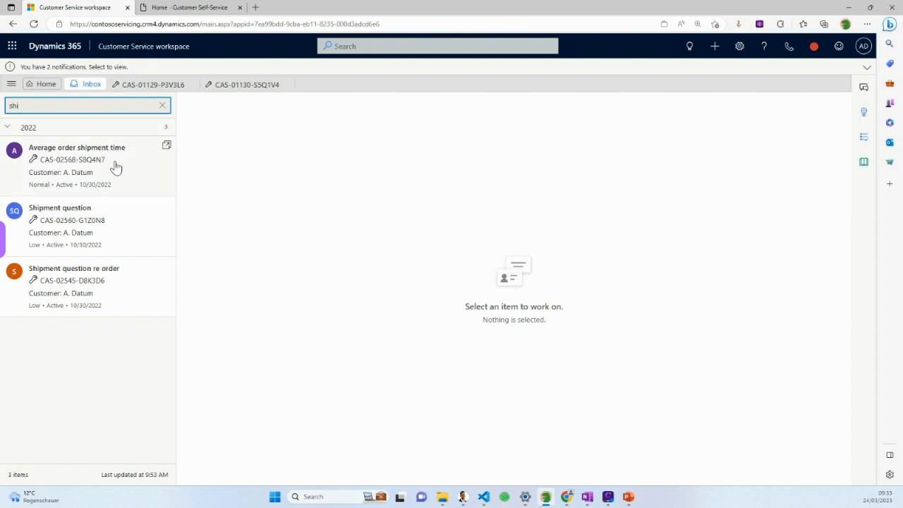
{"action": "left_click", "coordinate": [121, 167]}
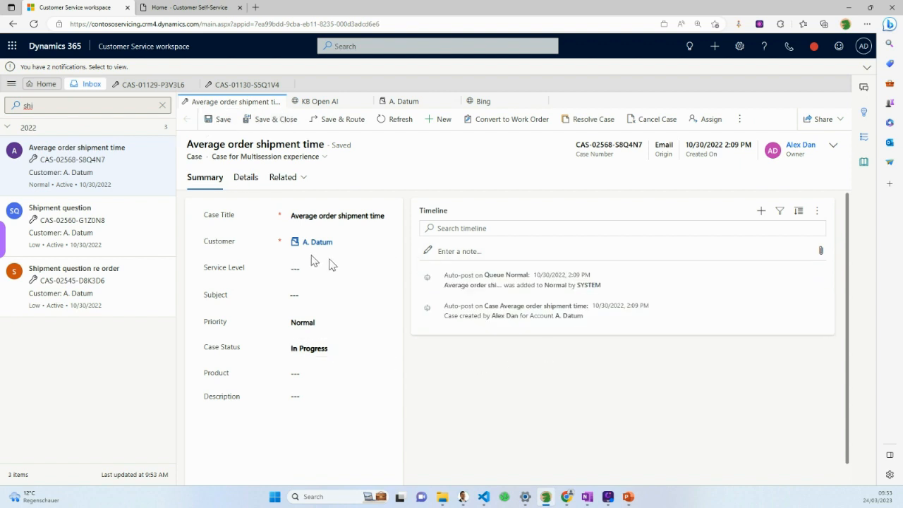
{"action": "left_click", "coordinate": [248, 179]}
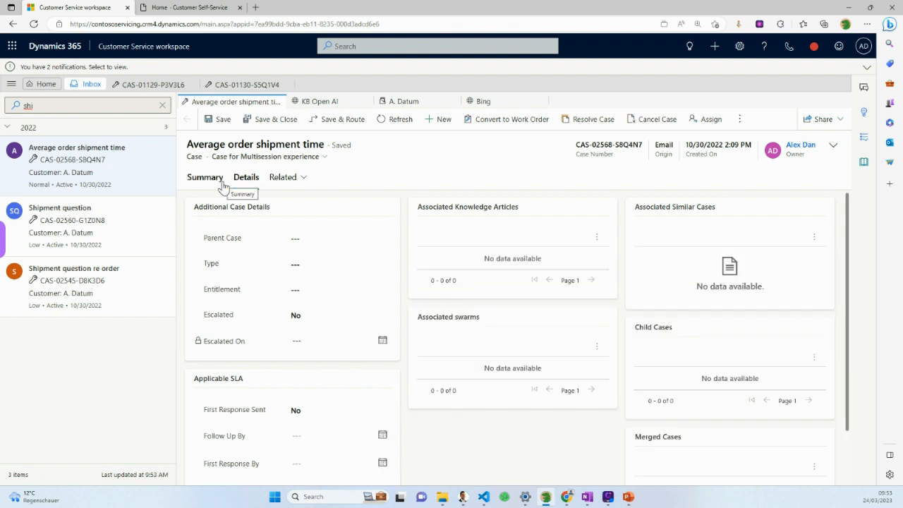
- Open the "Average order shipment time" case in a new session and show its A. Datum account record
{"action": "mouse_move", "coordinate": [165, 149]}
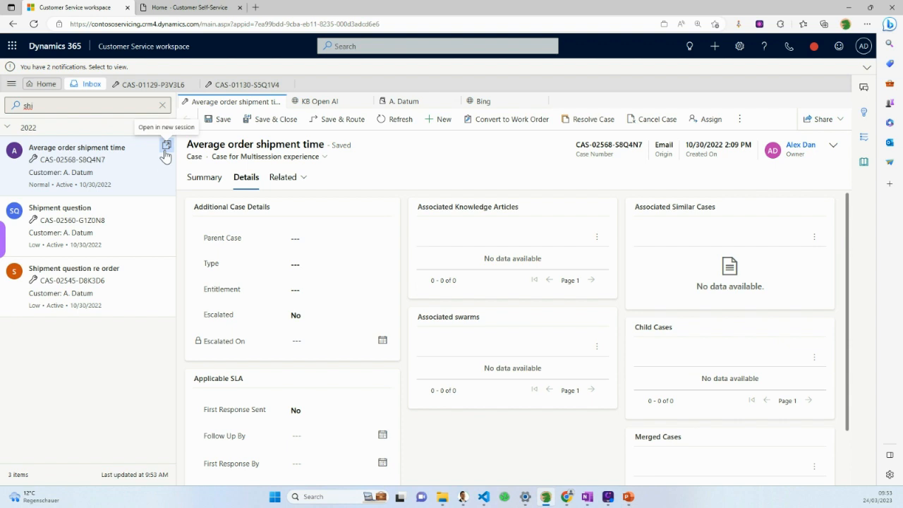
{"action": "left_click", "coordinate": [166, 146]}
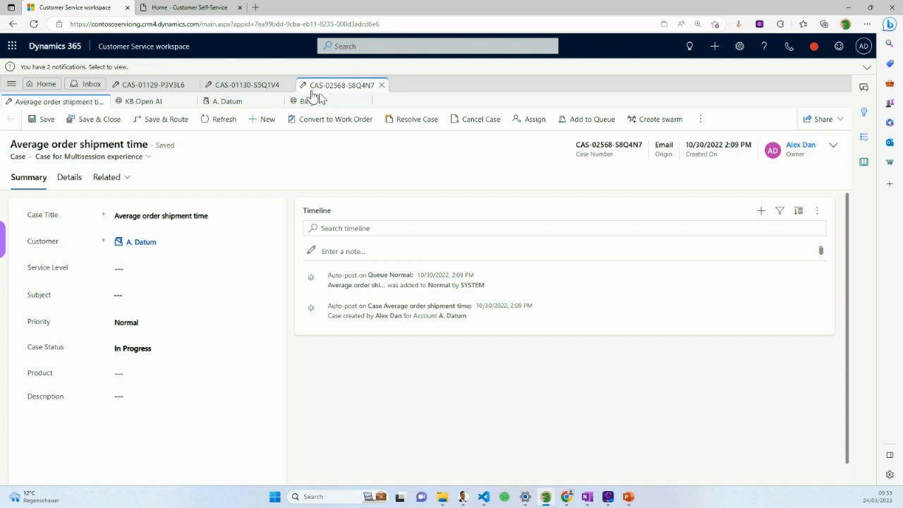
{"action": "left_click", "coordinate": [227, 101]}
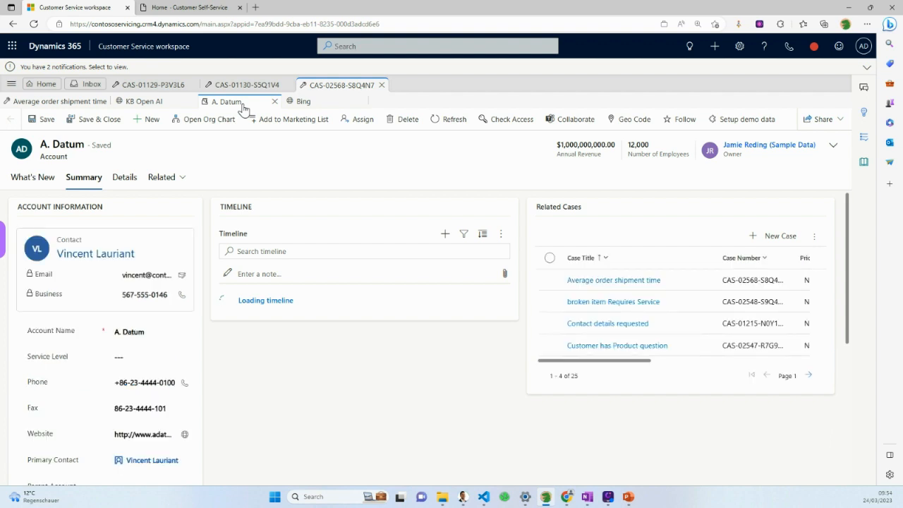
- View the espresso tamping case session and return to the order shipment case session
{"action": "left_click", "coordinate": [251, 86]}
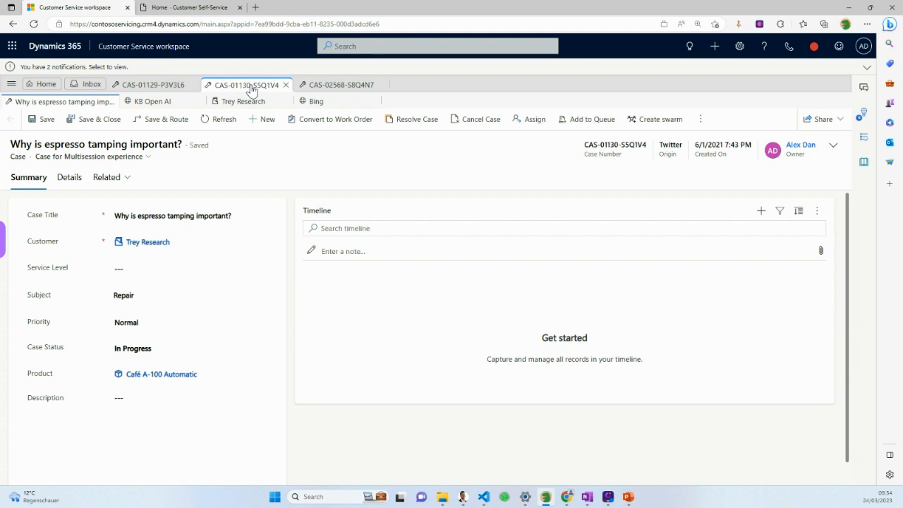
{"action": "left_click", "coordinate": [334, 85]}
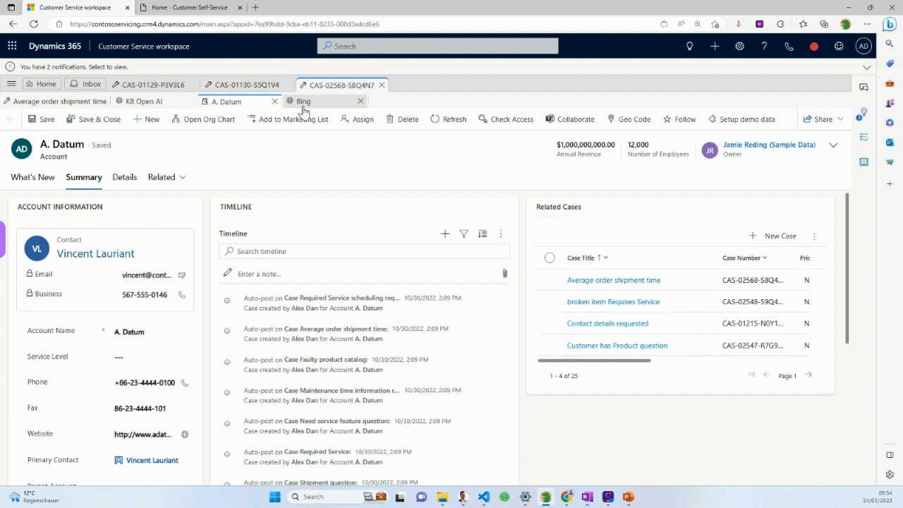
- Switch to the Contoso Customer Self-Service portal and start a chat with query topic Espresso Machines and country Switzerland
{"action": "left_click", "coordinate": [209, 10]}
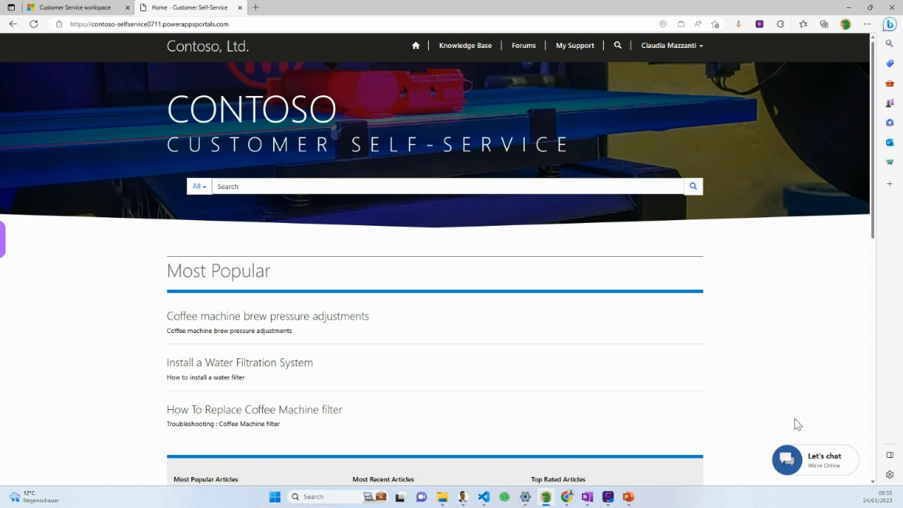
{"action": "left_click", "coordinate": [817, 466]}
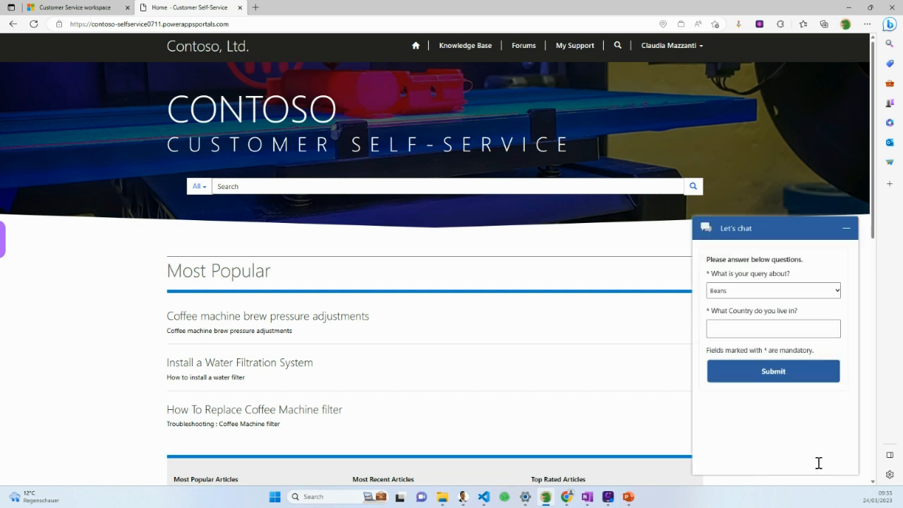
{"action": "left_click", "coordinate": [785, 290]}
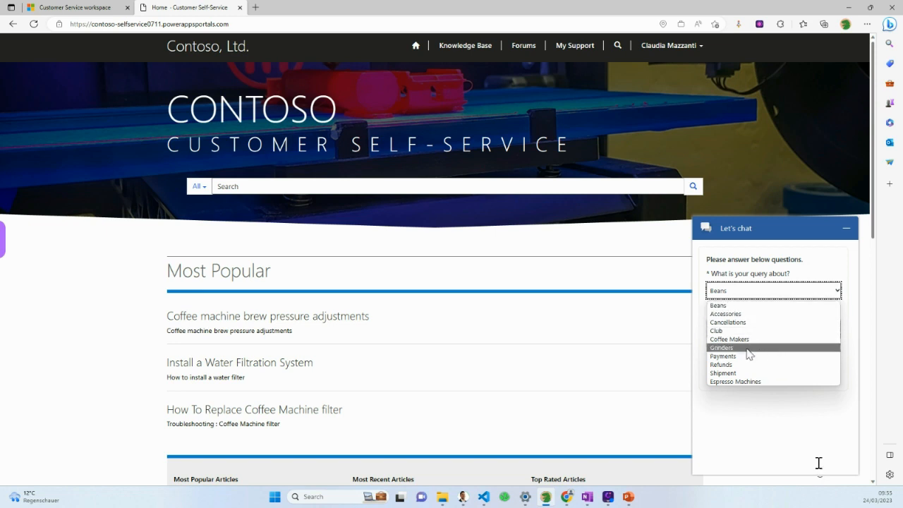
{"action": "left_click", "coordinate": [735, 382]}
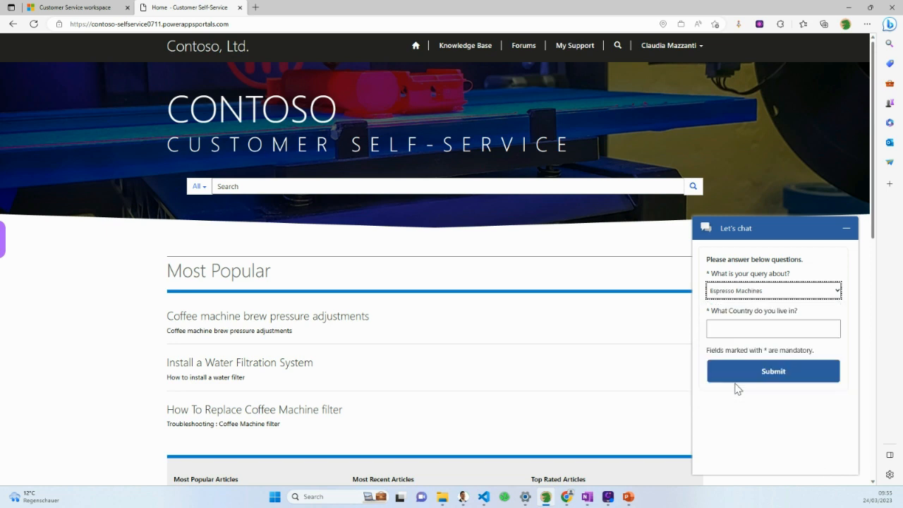
{"action": "left_click", "coordinate": [728, 333]}
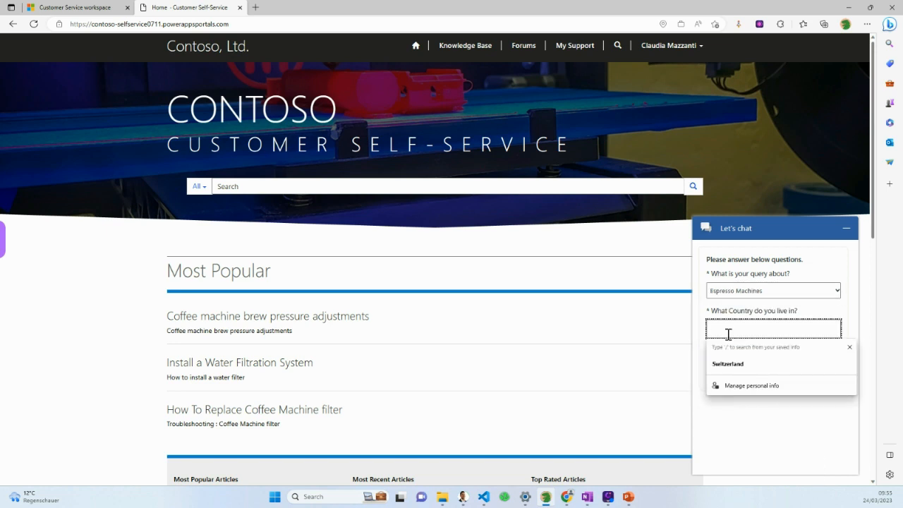
{"action": "type", "text": "Switzerland"}
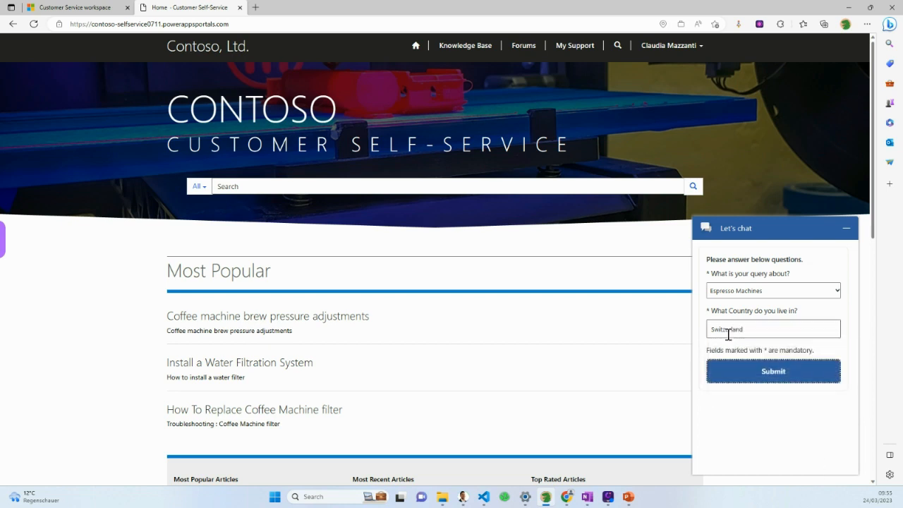
{"action": "left_click", "coordinate": [777, 374]}
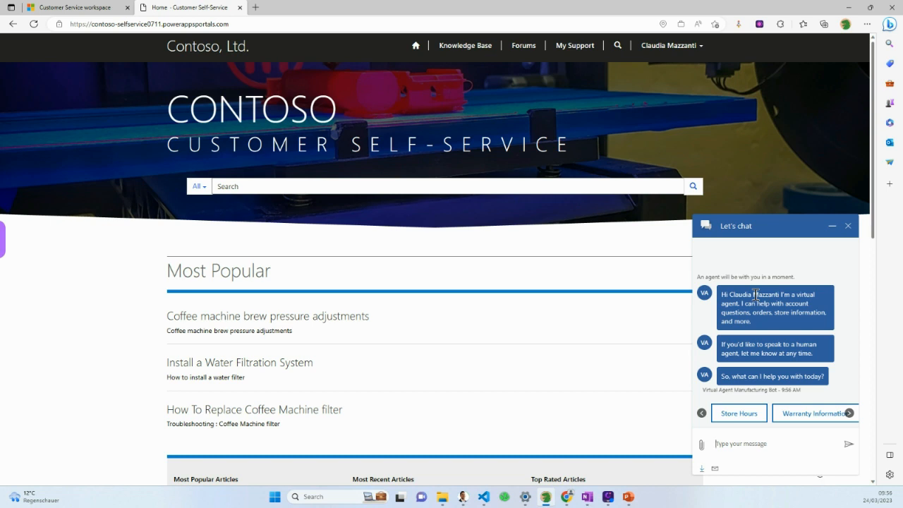
- Ask the virtual agent for Store Hours, answer No to its follow-up question, and request to talk to an agent
{"action": "left_click", "coordinate": [746, 413]}
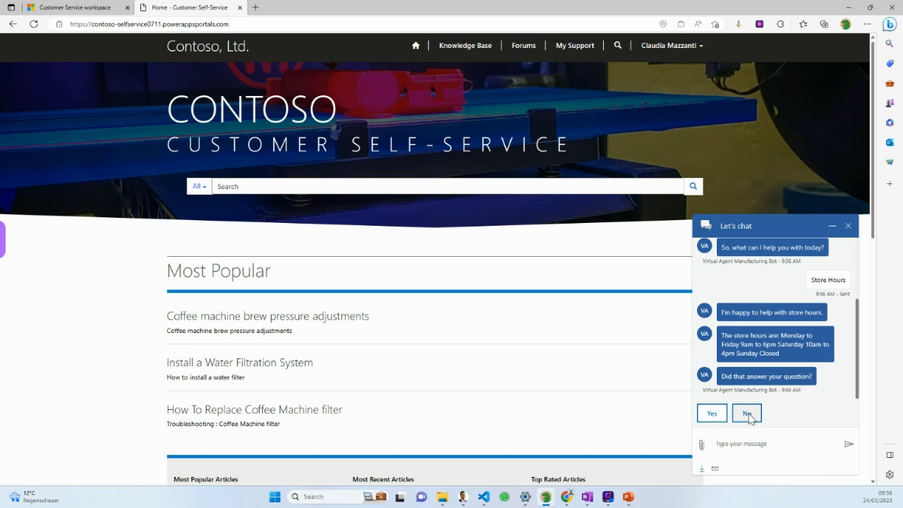
{"action": "left_click", "coordinate": [748, 414]}
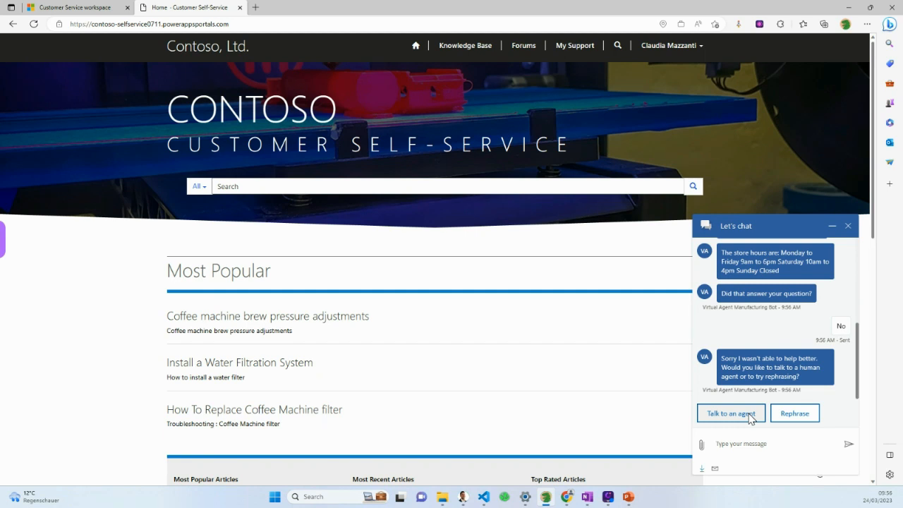
{"action": "left_click", "coordinate": [750, 417]}
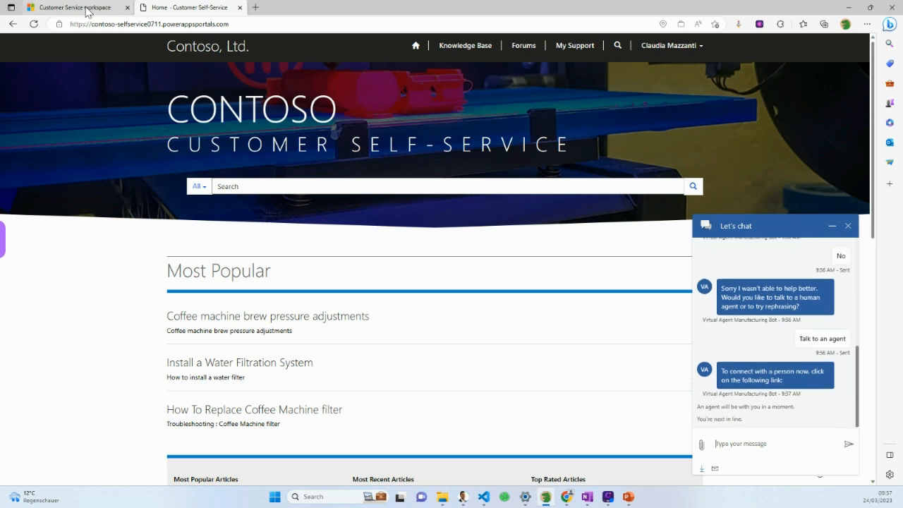
- Switch to the Customer Service workspace and accept the incoming chat request escalated from the bot
{"action": "left_click", "coordinate": [86, 9]}
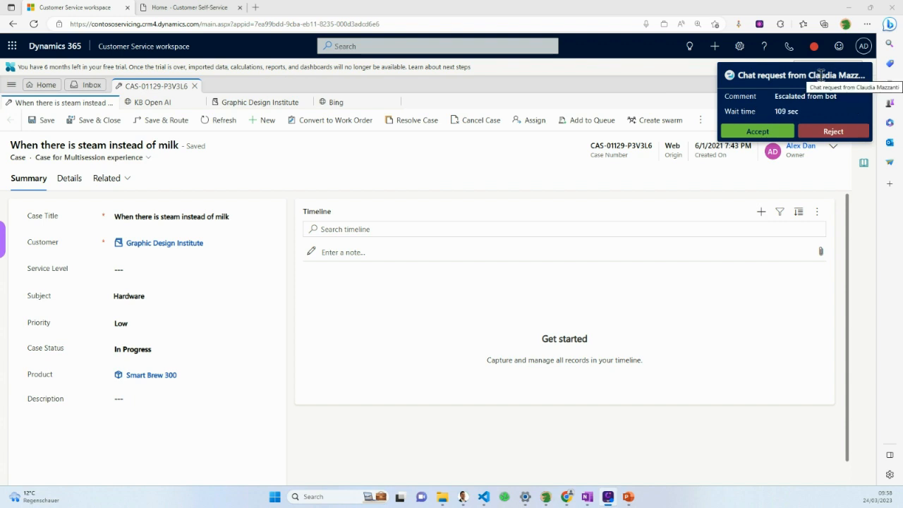
{"action": "left_click", "coordinate": [765, 134]}
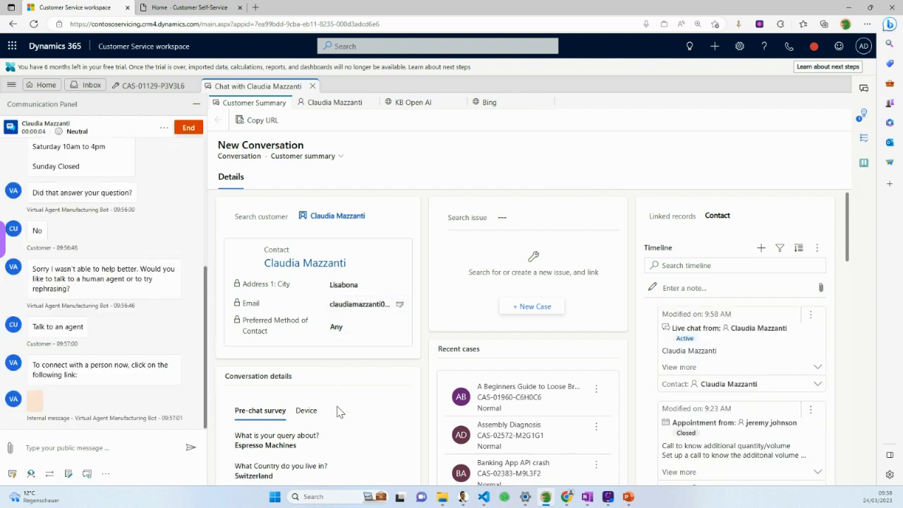
- Review the conversation's customer summary, including the pre-chat survey answers, queue and waiting time details, and recent cases
{"action": "scroll", "coordinate": [337, 411], "scroll_direction": "down", "scroll_amount": 2}
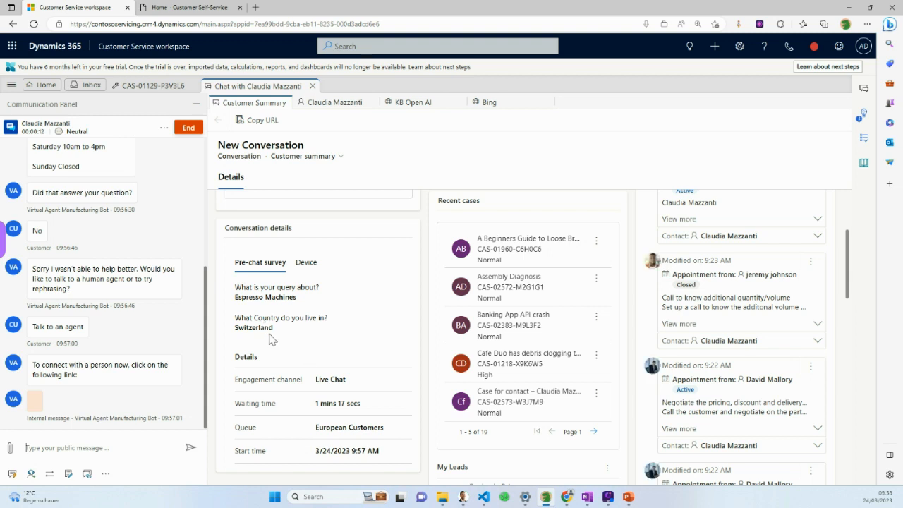
{"action": "scroll", "coordinate": [272, 340], "scroll_direction": "down", "scroll_amount": 2}
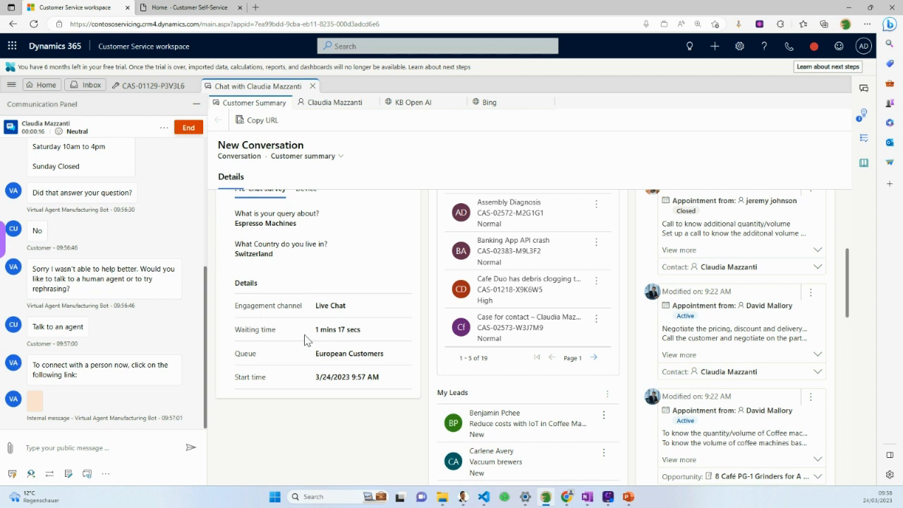
{"action": "scroll", "coordinate": [304, 340], "scroll_direction": "down", "scroll_amount": 2}
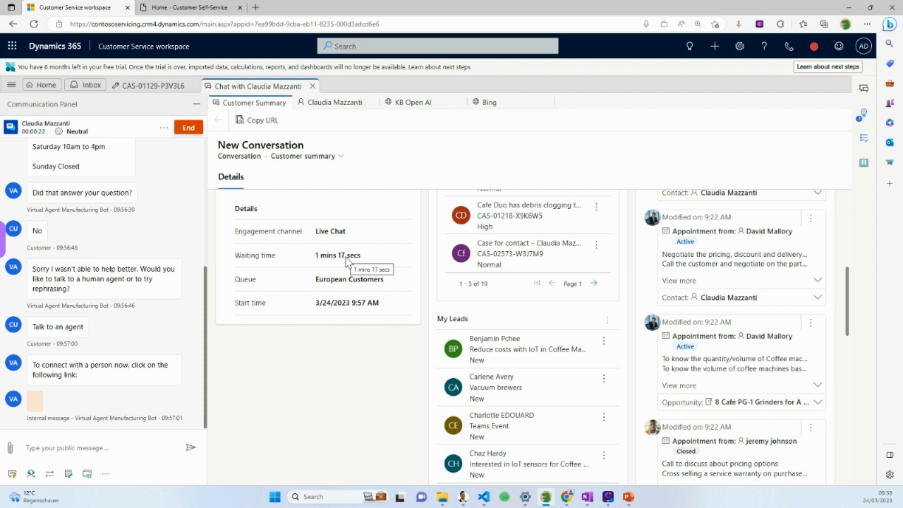
{"action": "scroll", "coordinate": [344, 268], "scroll_direction": "up", "scroll_amount": 6}
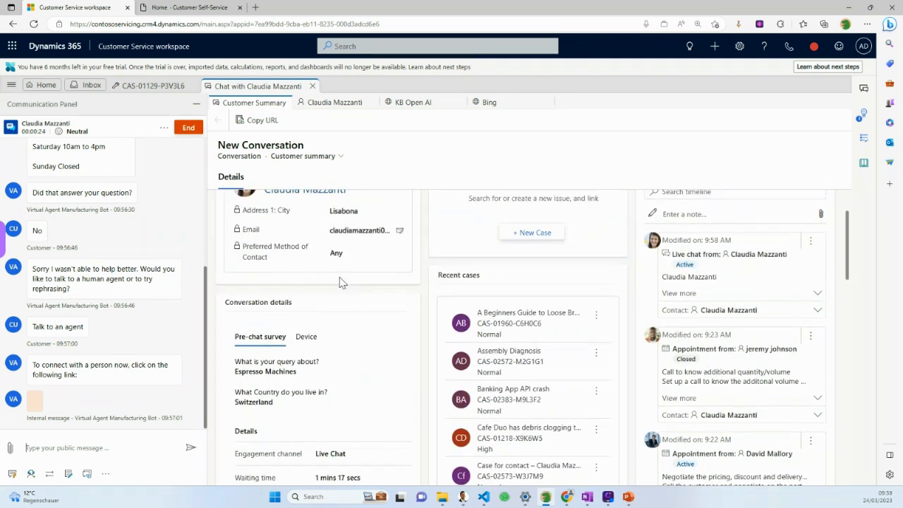
{"action": "scroll", "coordinate": [510, 404], "scroll_direction": "up", "scroll_amount": 2}
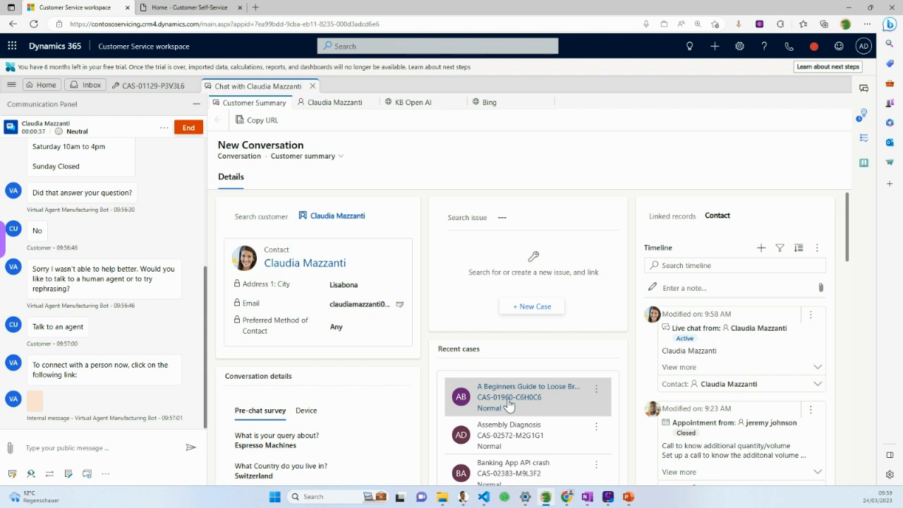
{"action": "scroll", "coordinate": [510, 403], "scroll_direction": "down", "scroll_amount": 4}
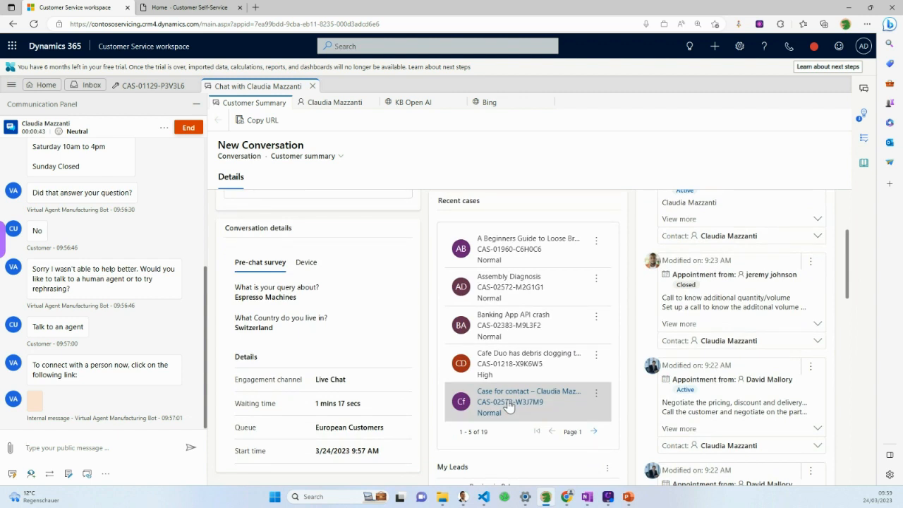
- Show the visitor's device details, review the contact's timeline, and view the call options for the customer
{"action": "left_click", "coordinate": [305, 266]}
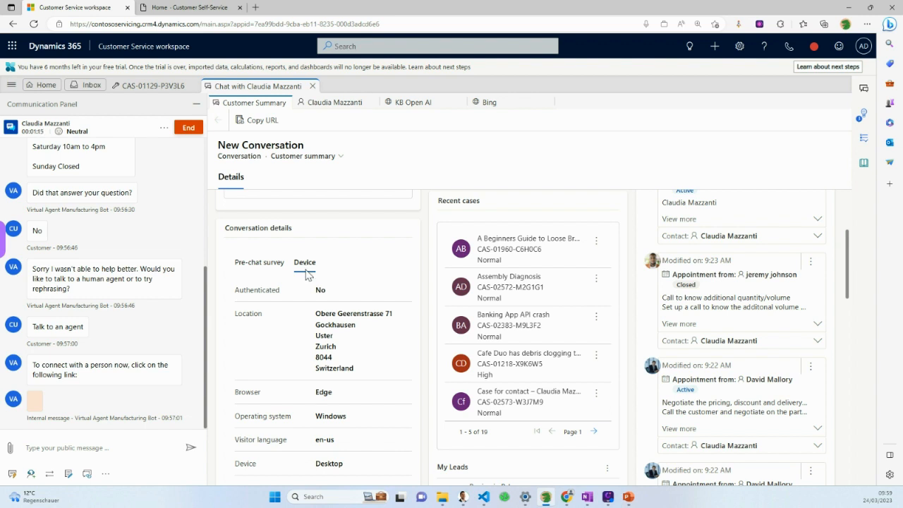
{"action": "scroll", "coordinate": [307, 275], "scroll_direction": "up", "scroll_amount": 3}
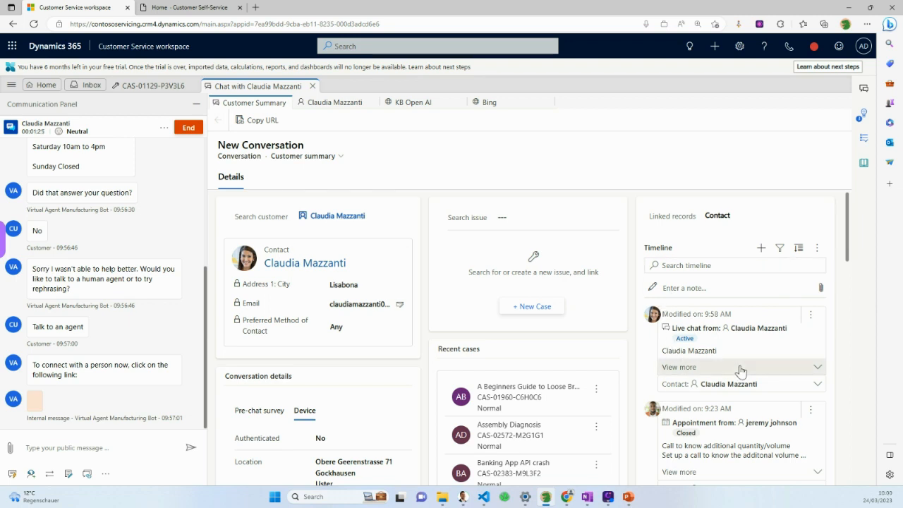
{"action": "scroll", "coordinate": [739, 370], "scroll_direction": "down", "scroll_amount": 2}
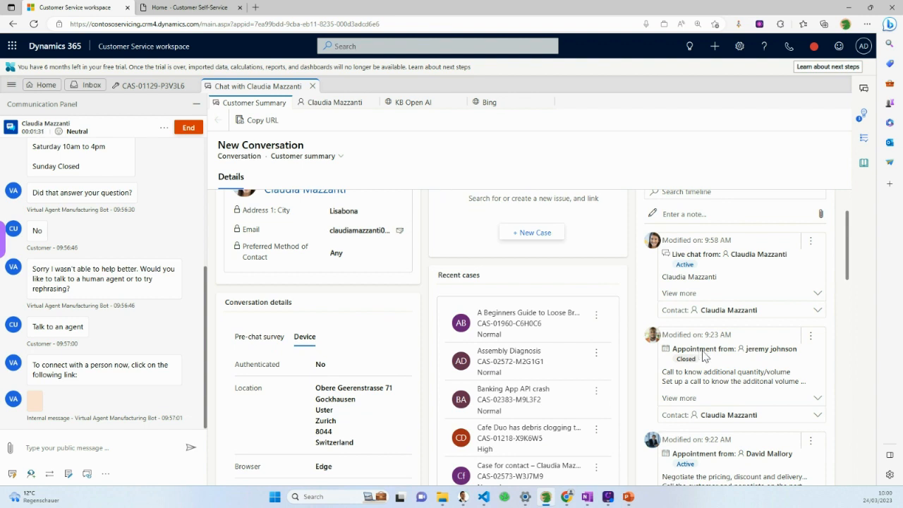
{"action": "scroll", "coordinate": [709, 356], "scroll_direction": "down", "scroll_amount": 2}
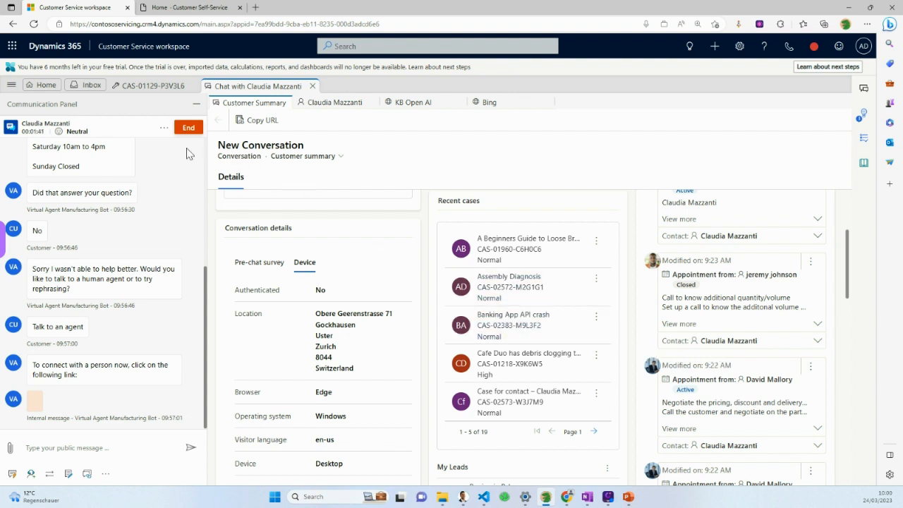
{"action": "left_click", "coordinate": [162, 135]}
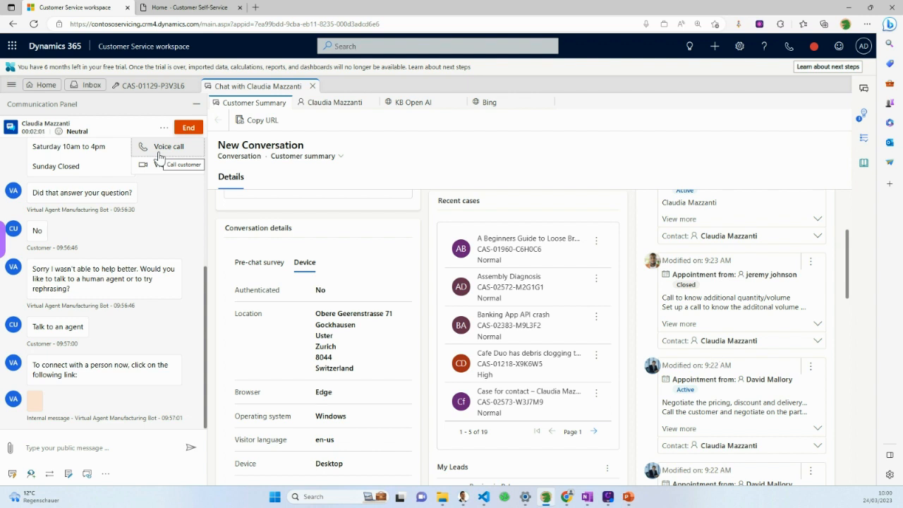
{"action": "left_click", "coordinate": [167, 128]}
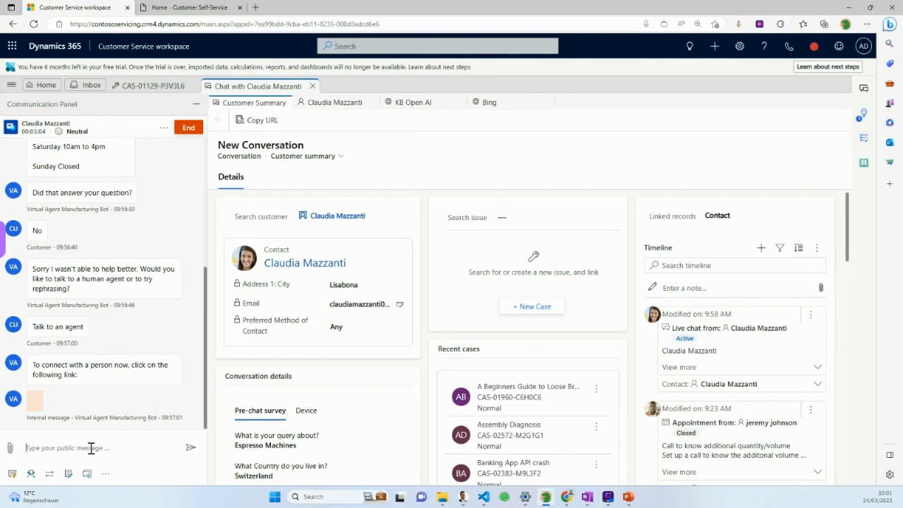
- Send the customer a greeting that gives the agent's first name and asks how to help, and turn on translations for the chat
{"action": "left_click", "coordinate": [91, 449]}
{"action": "type", "text": "Hello, you're chatting with Alex. How may I help you?"}
{"action": "key", "text": "Return"}
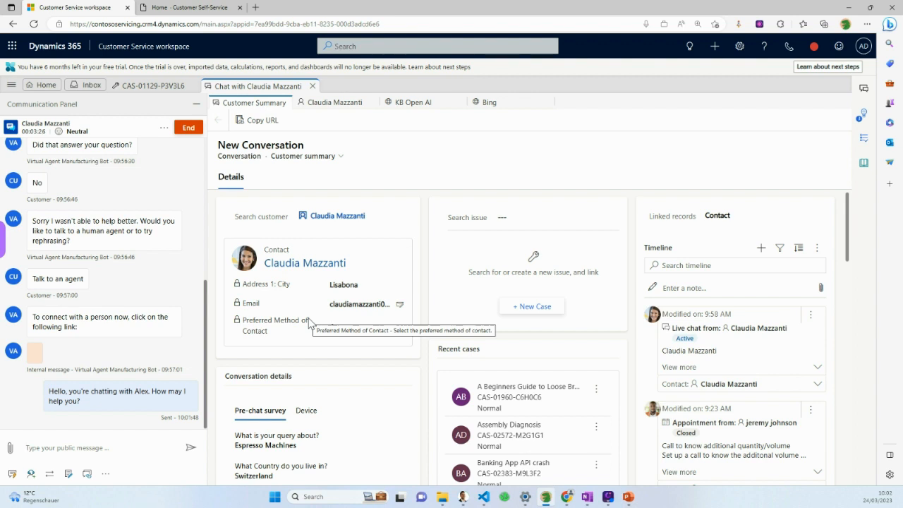
{"action": "left_click", "coordinate": [106, 474]}
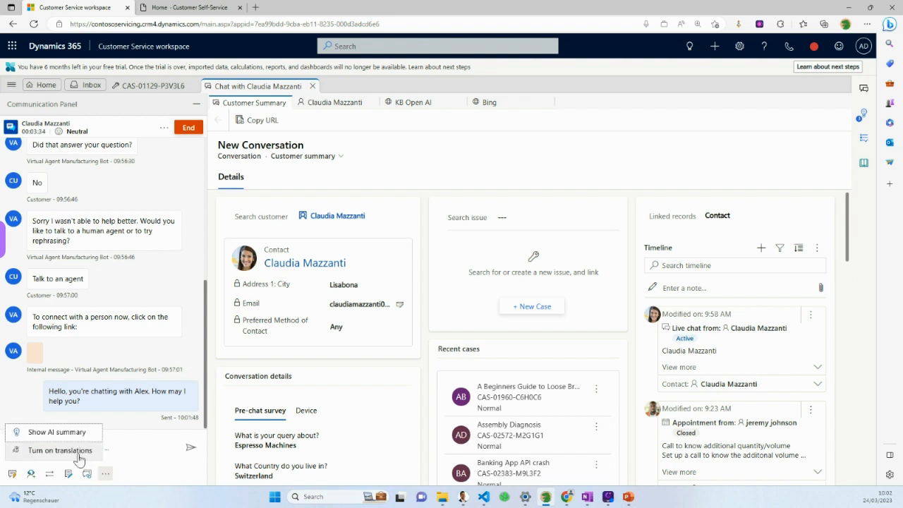
{"action": "left_click", "coordinate": [83, 451]}
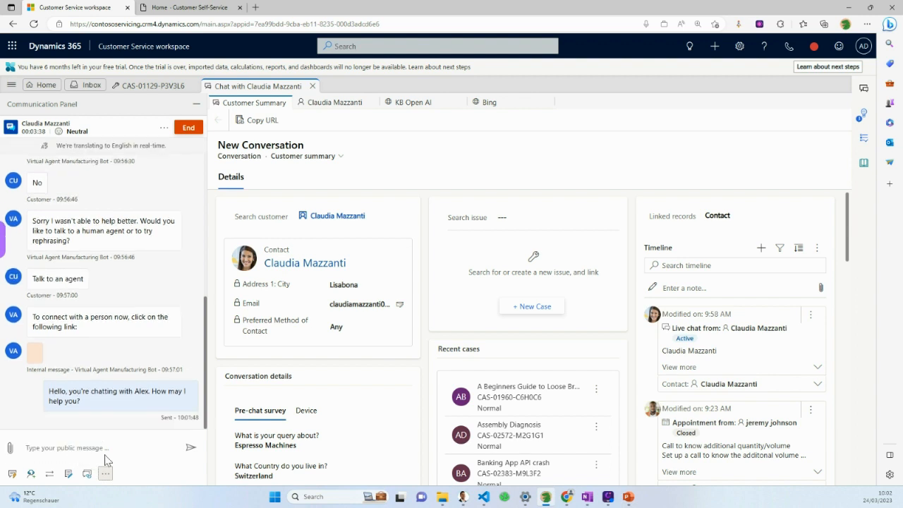
- Switch to the customer portal, send the chat message "você entende portuguesa?", and return to the workspace to view its translation
{"action": "left_click", "coordinate": [197, 8]}
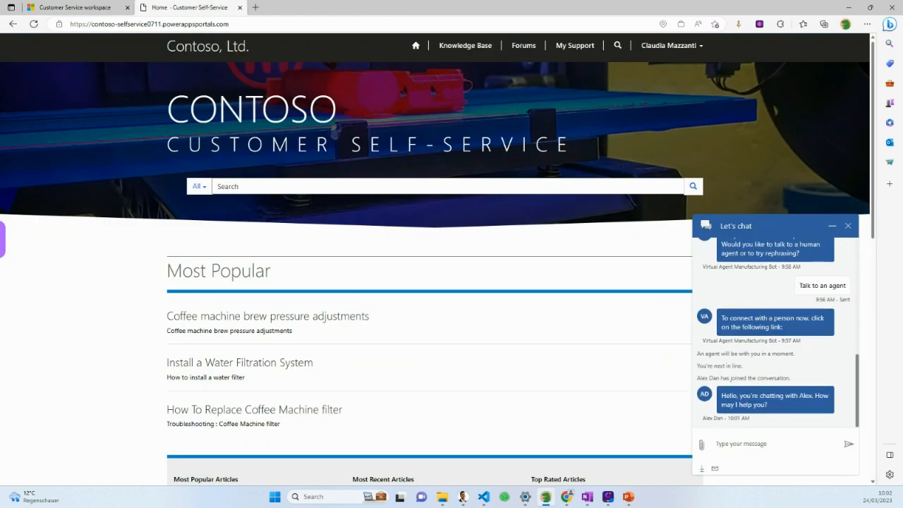
{"action": "type", "text": "você entende portuguesa?"}
{"action": "key", "text": "Return"}
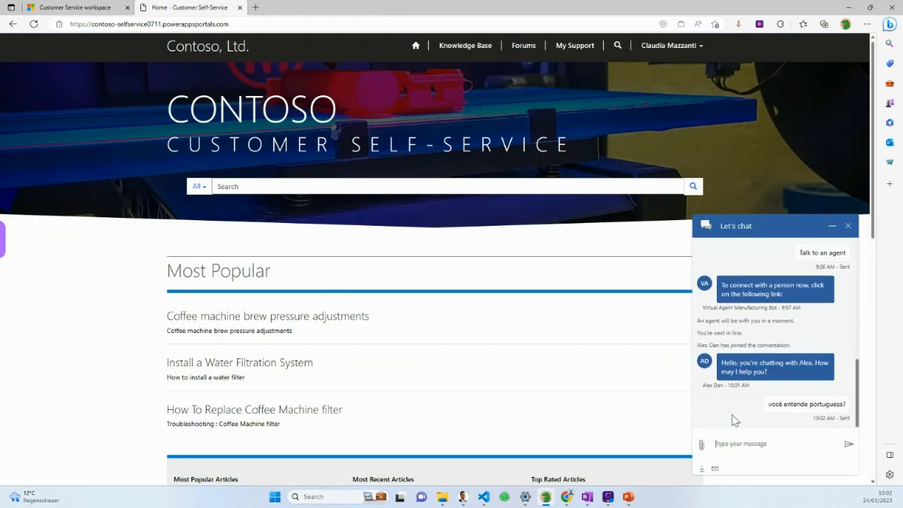
{"action": "left_click", "coordinate": [100, 12]}
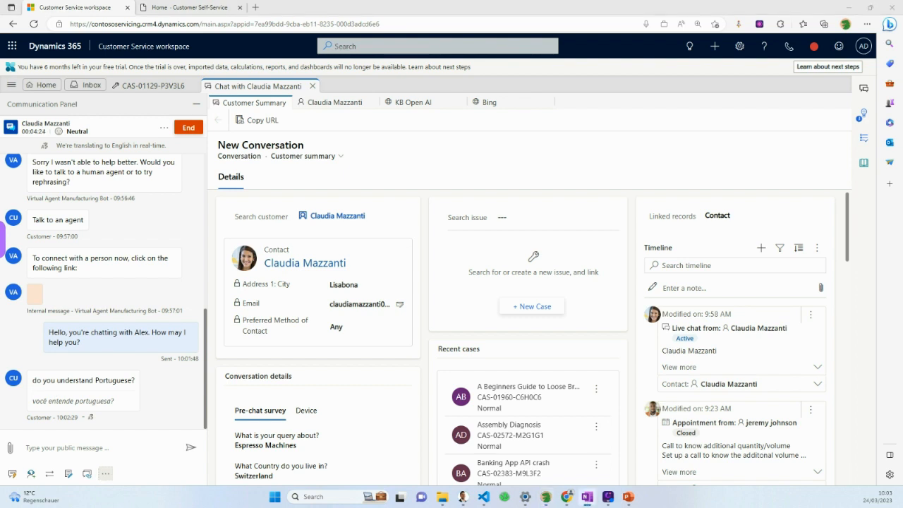
- In the portal chat, report in Portuguese that the Espresso Vertuo stopped working during descaling, ask for help replacing the filter, and return to the workspace
{"action": "left_click", "coordinate": [183, 7]}
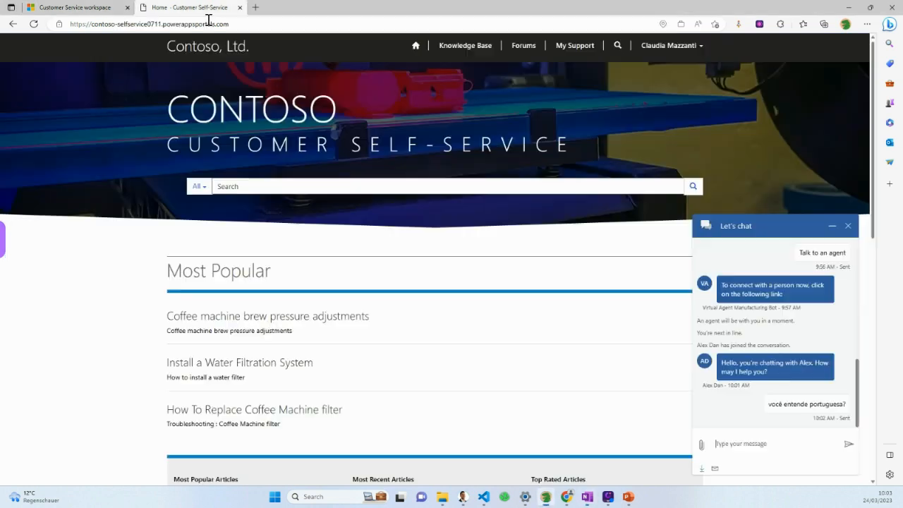
{"action": "type", "text": "Estou com um problema na minha Espresso Vertuo. Quero substituir o filtro, mas ele parou de funcionar durante o processo de descalcificação. Você pode ajudar?"}
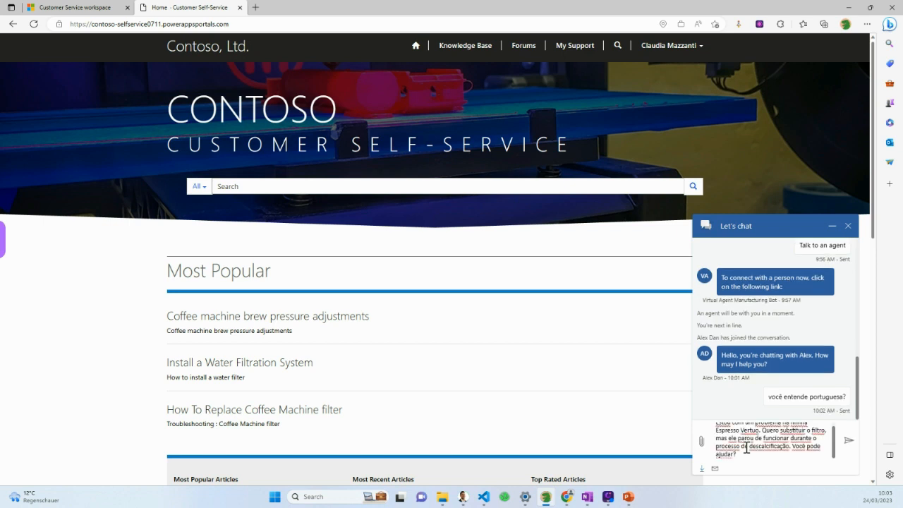
{"action": "key", "text": "Return"}
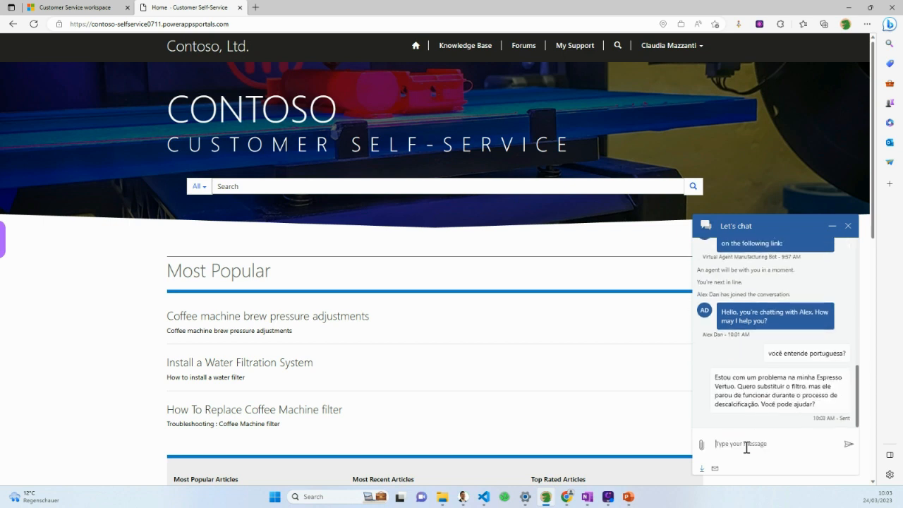
{"action": "left_click", "coordinate": [97, 12]}
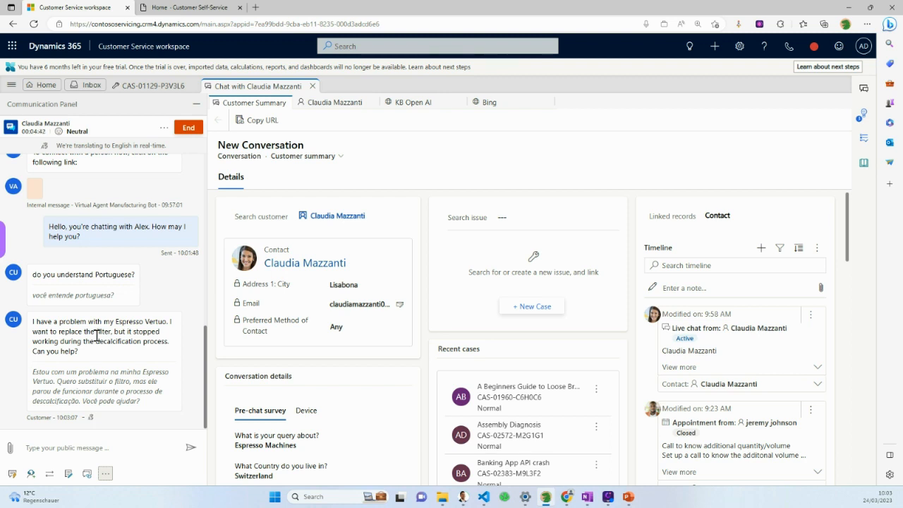
- Run the Greet customer and Research steps of the Chat Script agent script, and show the Smart assist suggestions
{"action": "left_click", "coordinate": [120, 448]}
{"action": "left_click", "coordinate": [859, 142]}
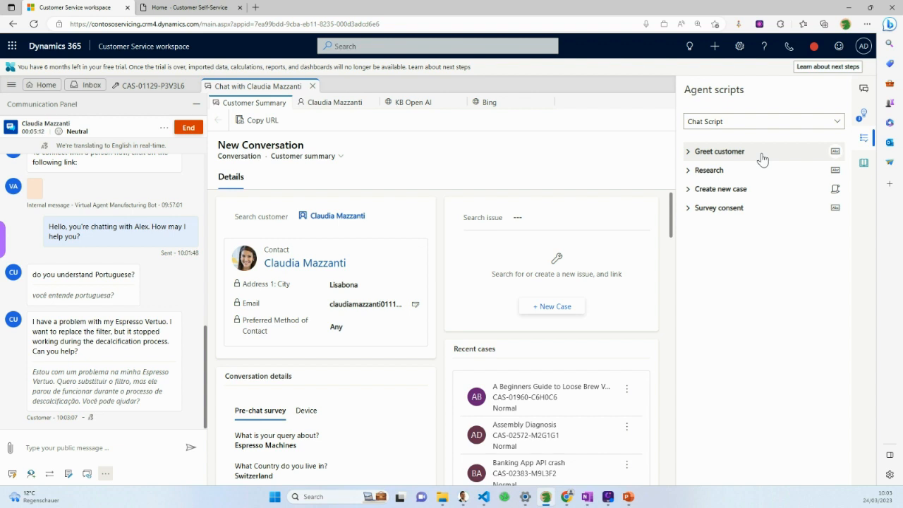
{"action": "left_click", "coordinate": [835, 153]}
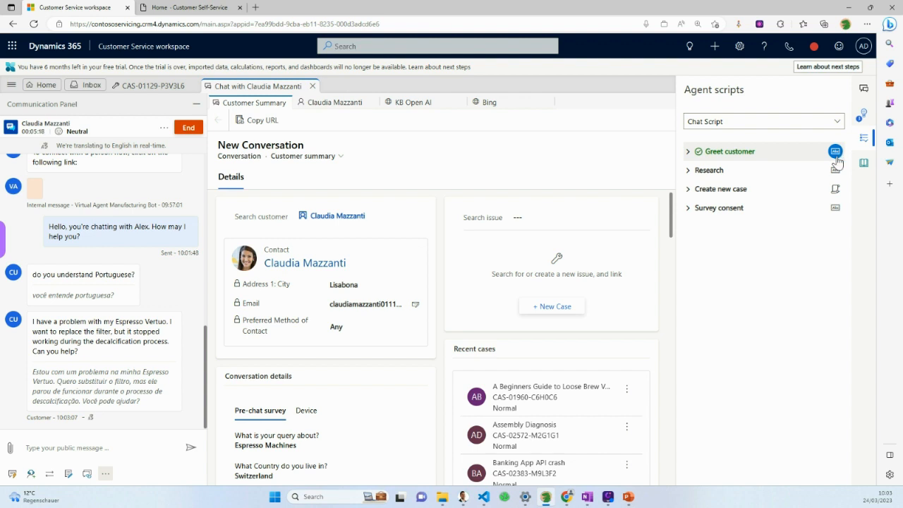
{"action": "left_click", "coordinate": [834, 171]}
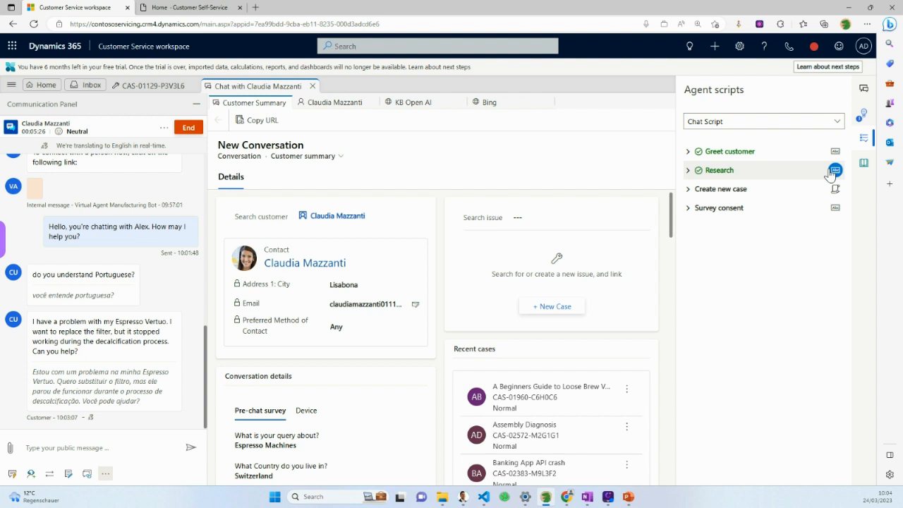
{"action": "left_click", "coordinate": [862, 118]}
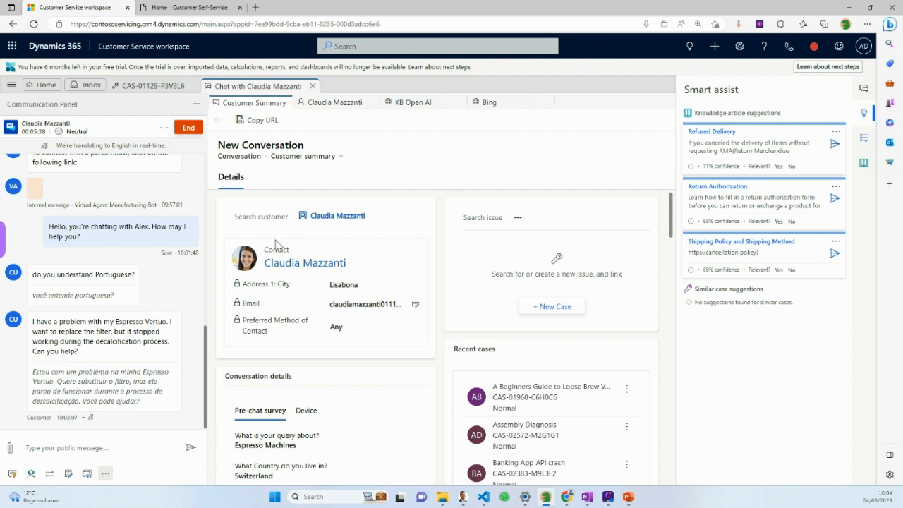
- Send the customer the message "I will research the filter issue and guide you on how to replace the filter"
{"action": "left_click", "coordinate": [126, 448]}
{"action": "type", "text": "I will res"}
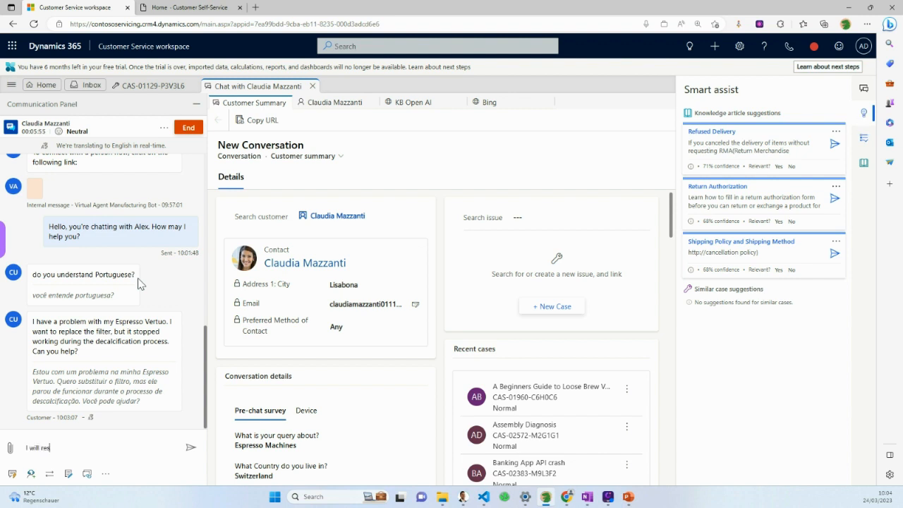
{"action": "type", "text": "earch the filter issue and gui"}
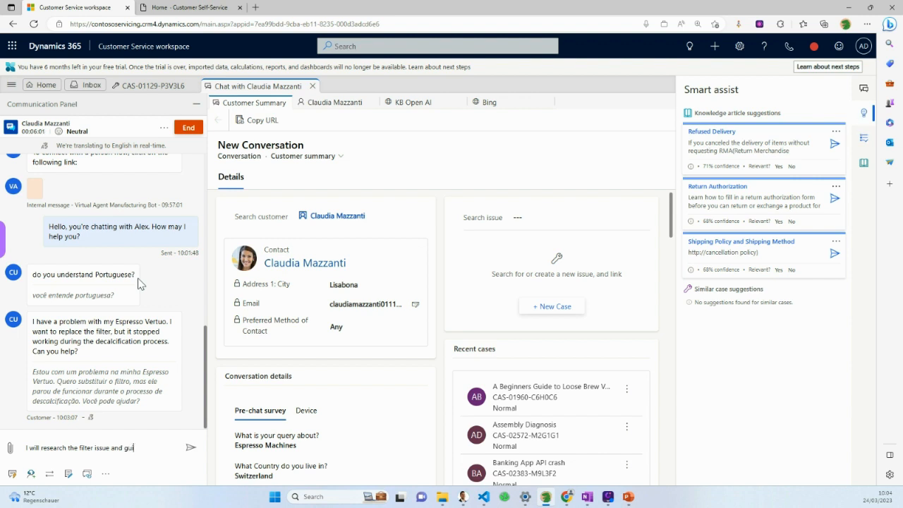
{"action": "type", "text": "de you on how"}
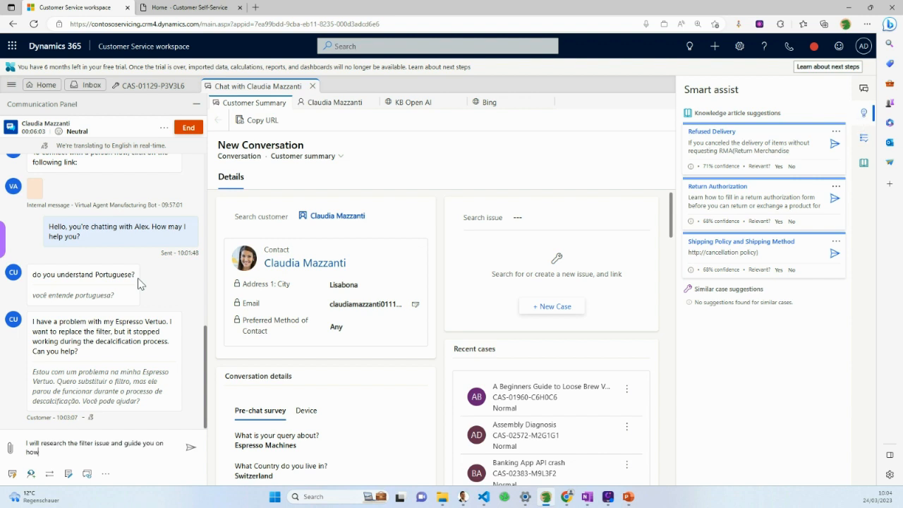
{"action": "type", "text": " to replace the filter"}
{"action": "key", "text": "Return"}
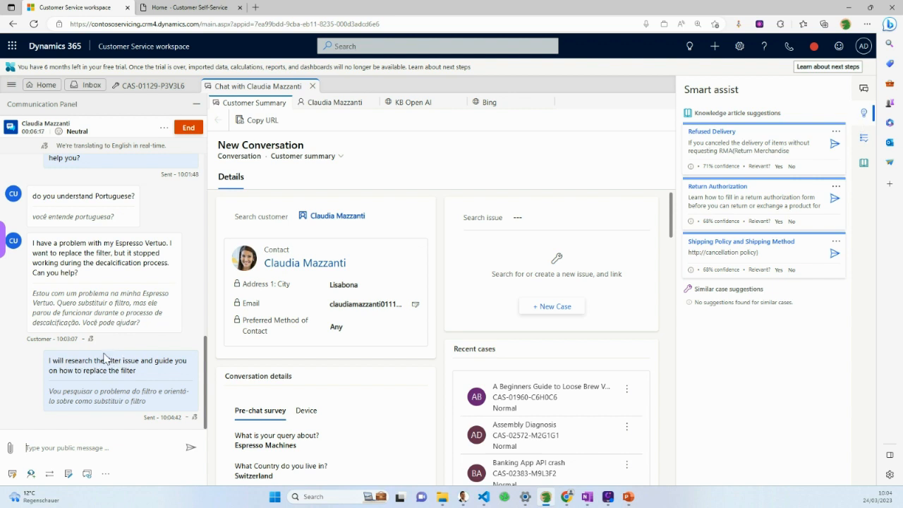
- Check the agent's translated reply in the portal chat, and return to the workspace to open Knowledge search
{"action": "left_click", "coordinate": [180, 8]}
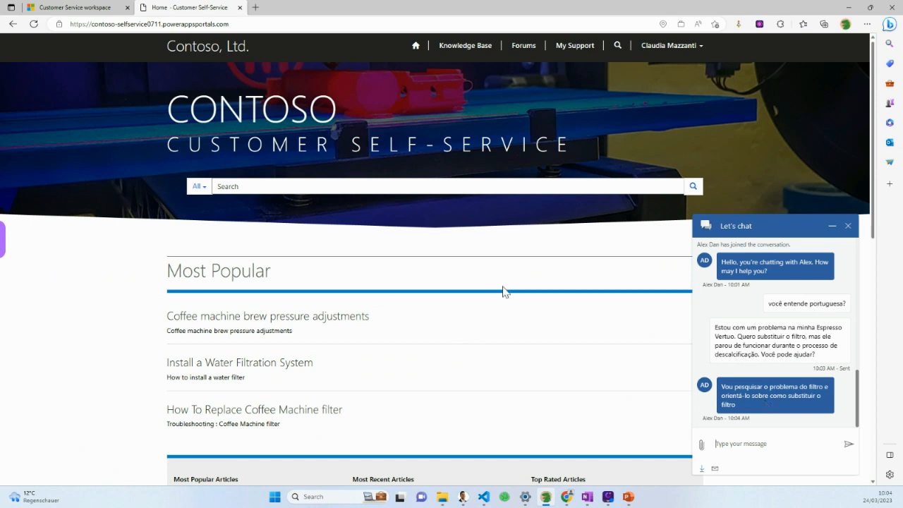
{"action": "left_click", "coordinate": [95, 8]}
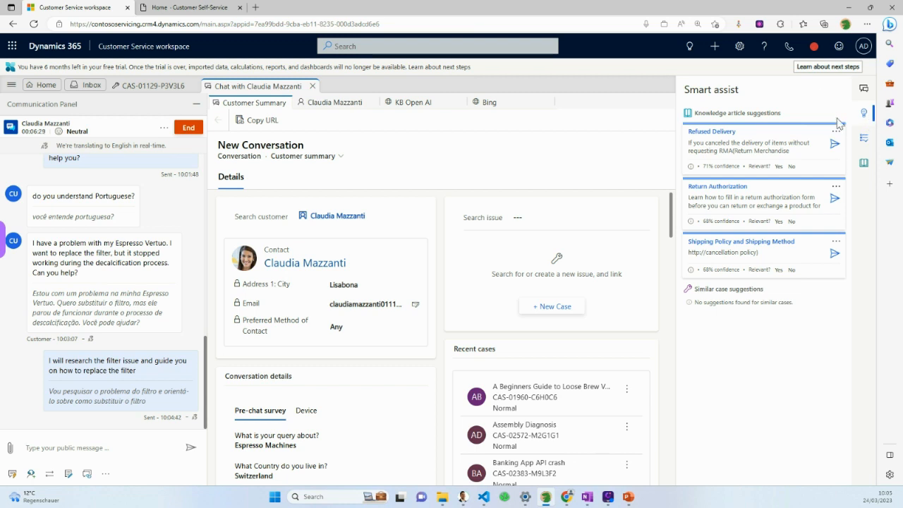
{"action": "left_click", "coordinate": [862, 164]}
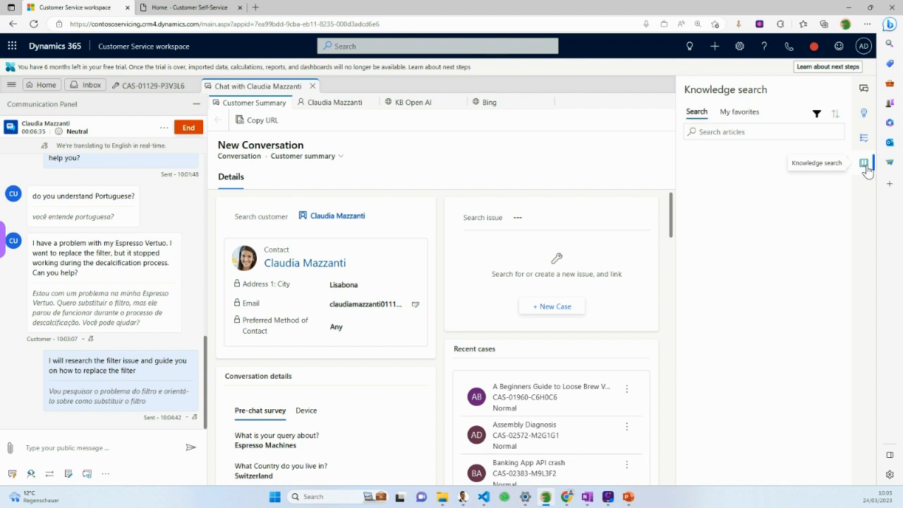
- Search the knowledge articles for "filter" and open the article "Install a Water Filtration System"
{"action": "left_click", "coordinate": [776, 131]}
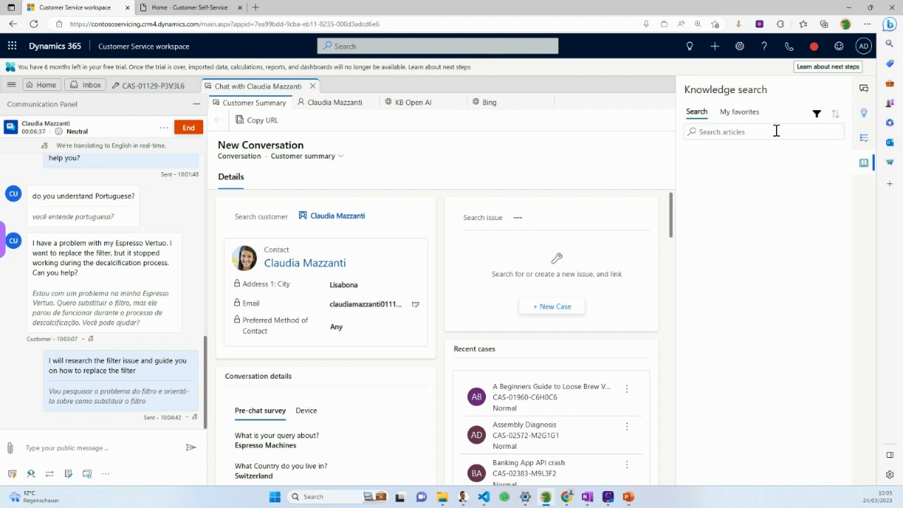
{"action": "type", "text": "filter"}
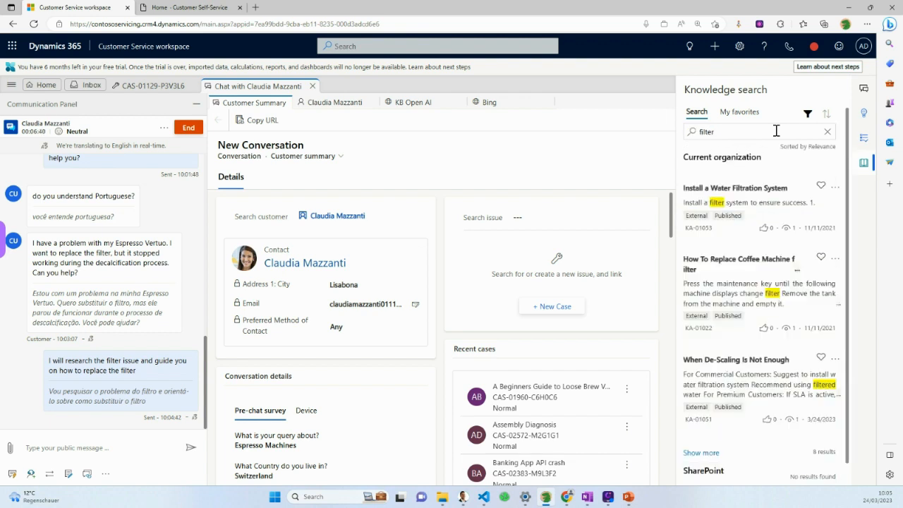
{"action": "left_click", "coordinate": [756, 200]}
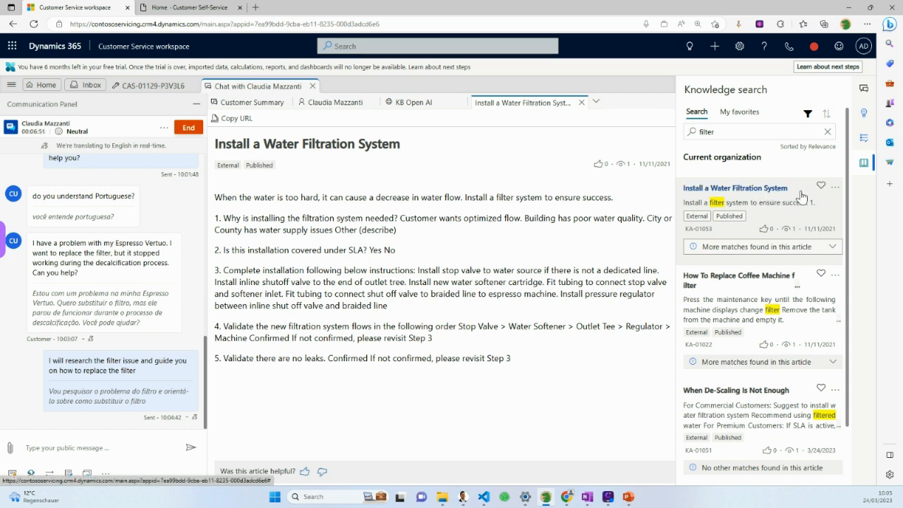
- Send the URL of the "Install a Water Filtration System" article to the customer in the chat
{"action": "left_click", "coordinate": [835, 187]}
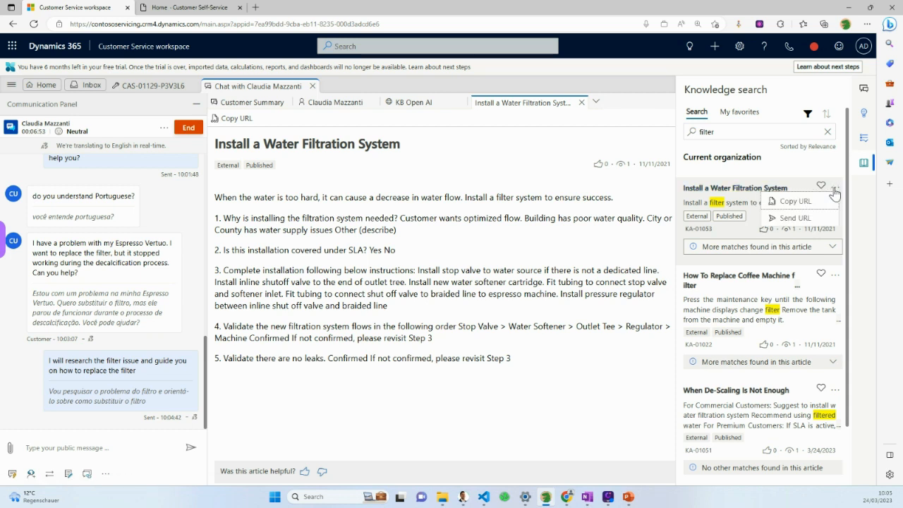
{"action": "left_click", "coordinate": [794, 219]}
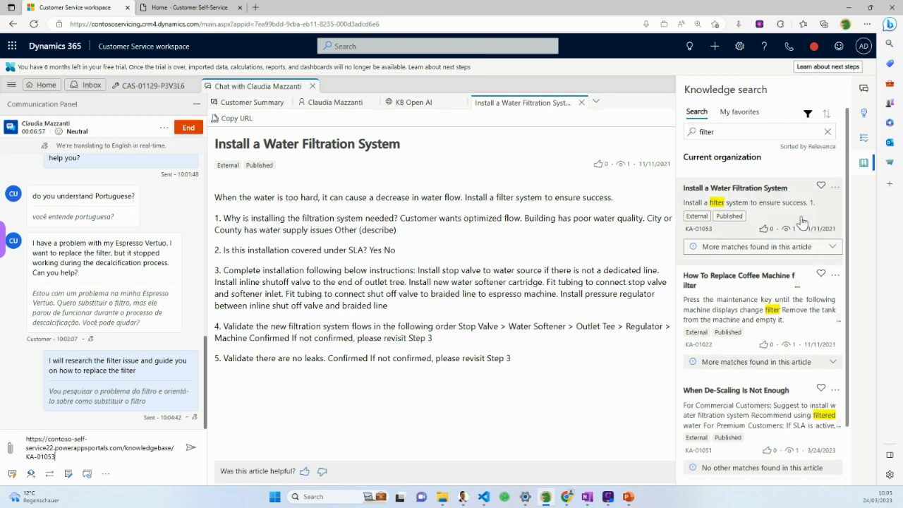
{"action": "key", "text": "Return"}
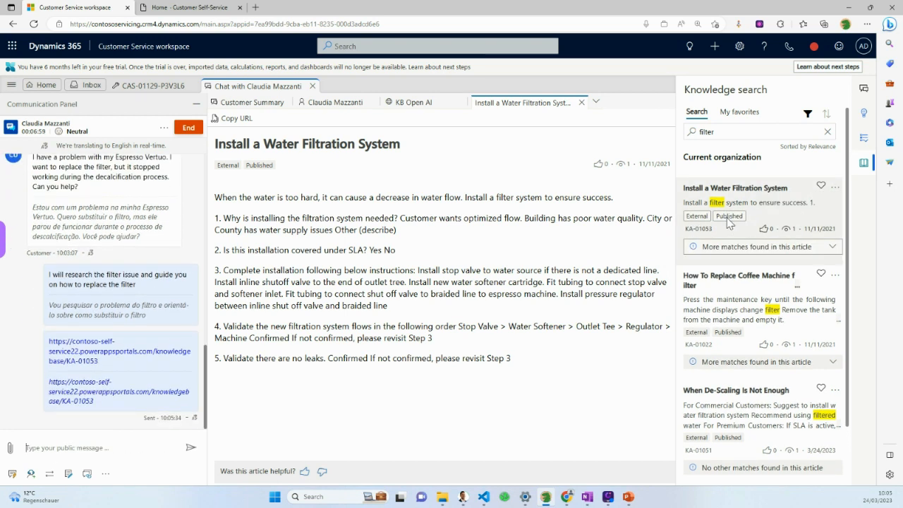
- Send the customer the message "I just send you the instructions to change the filtration system to you coffee machine"
{"action": "left_click", "coordinate": [105, 448]}
{"action": "type", "text": "I just send you the instructions to change the filtration system to you co"}
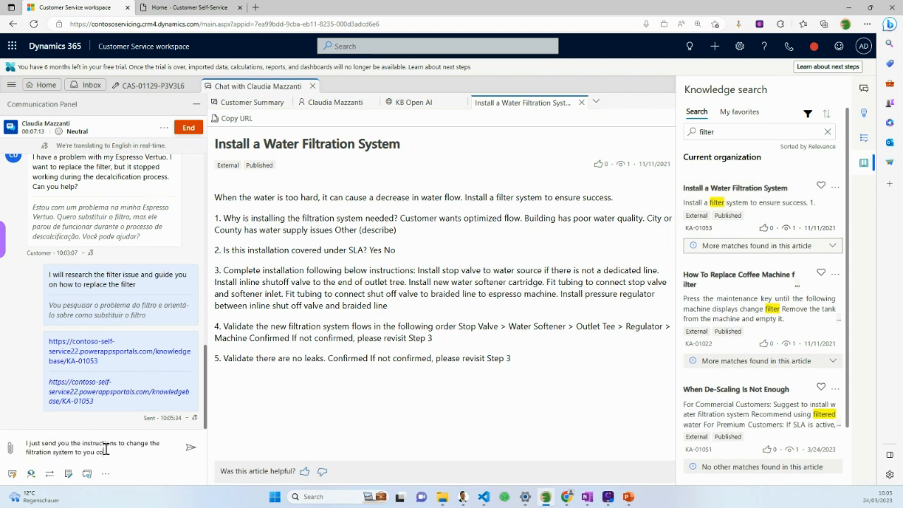
{"action": "type", "text": "ffee machine"}
{"action": "key", "text": "Return"}
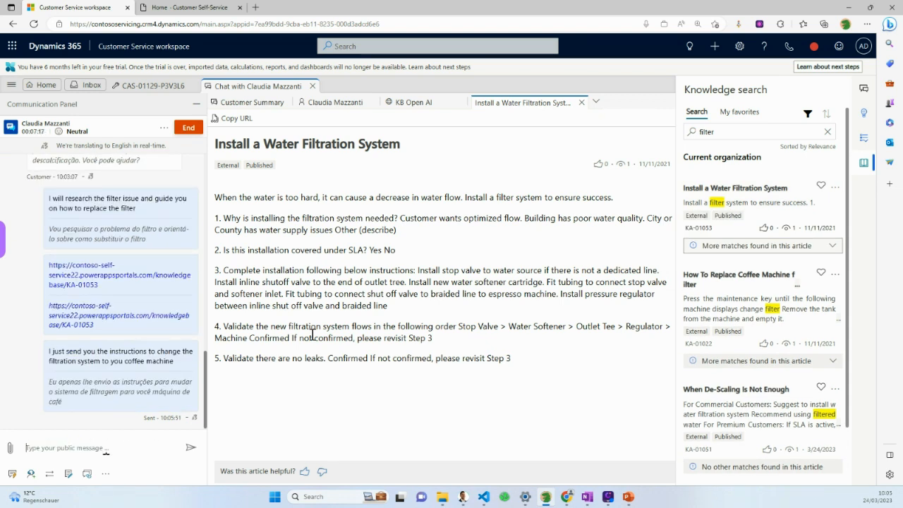
- Run the Create new case step of the Chat Script agent script, and save the new case
{"action": "left_click", "coordinate": [865, 138]}
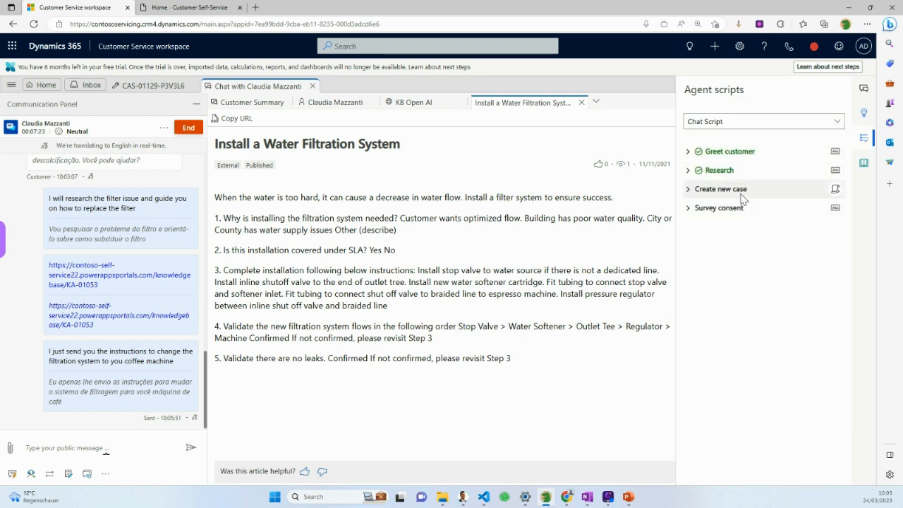
{"action": "left_click", "coordinate": [835, 191]}
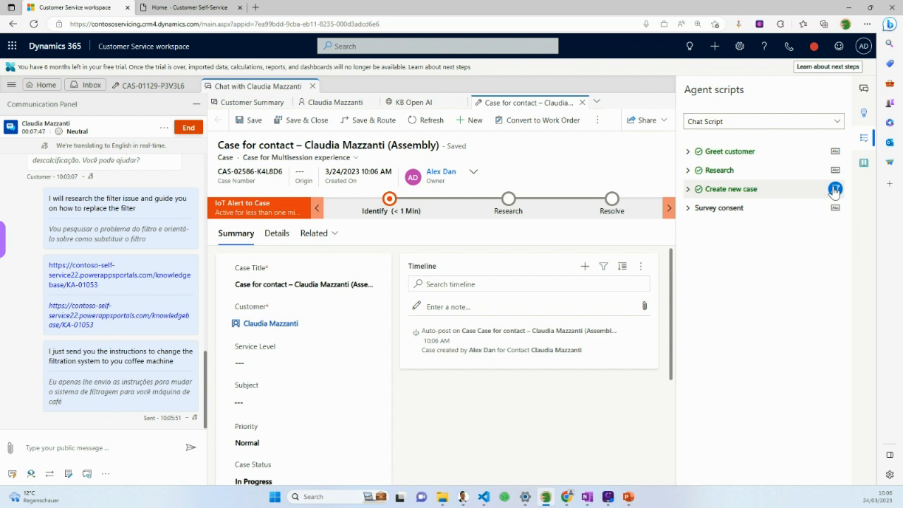
{"action": "left_click", "coordinate": [863, 139]}
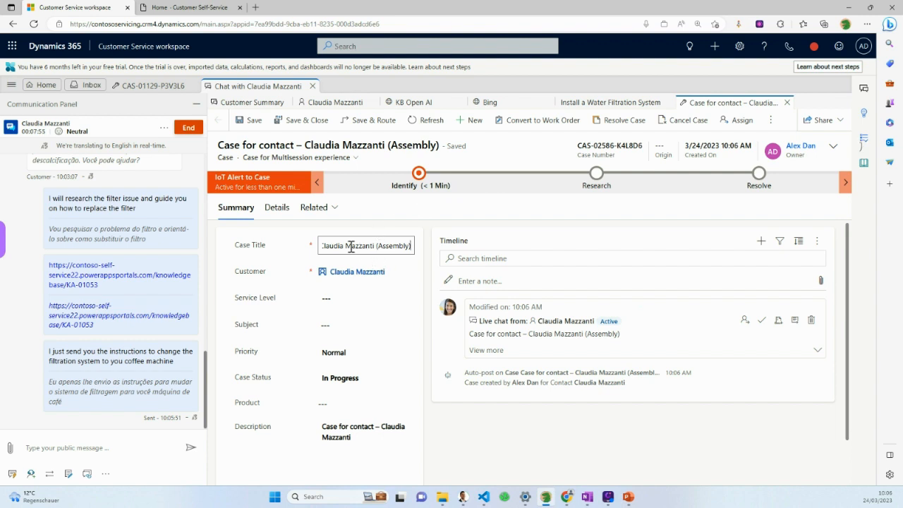
{"action": "left_click", "coordinate": [250, 120]}
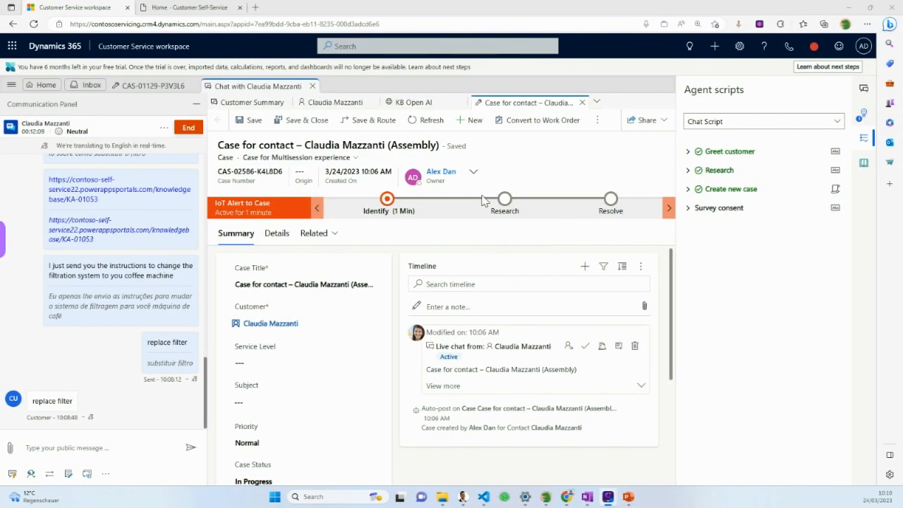
- In Smart assist, mark the water filtration and filter replacement articles as relevant and "When De-Scaling Is Not Enough" as not relevant
{"action": "left_click", "coordinate": [864, 123]}
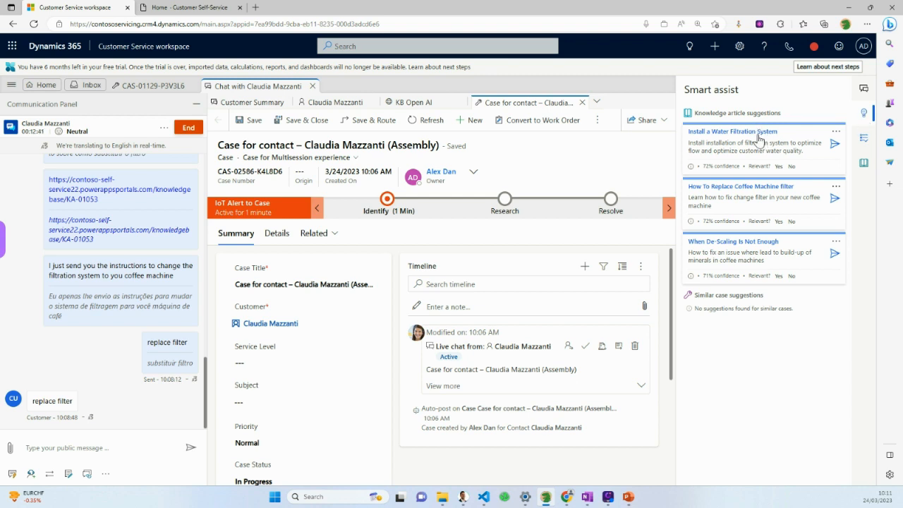
{"action": "left_click", "coordinate": [779, 167]}
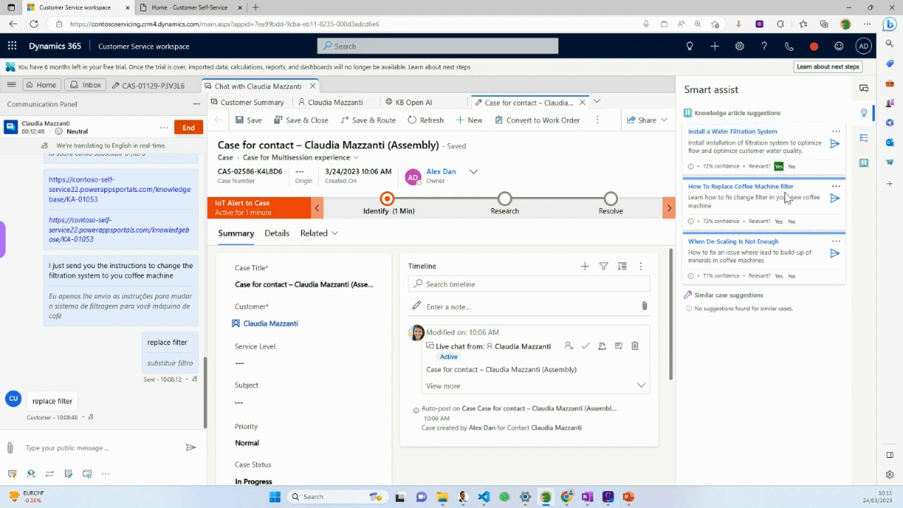
{"action": "left_click", "coordinate": [778, 221]}
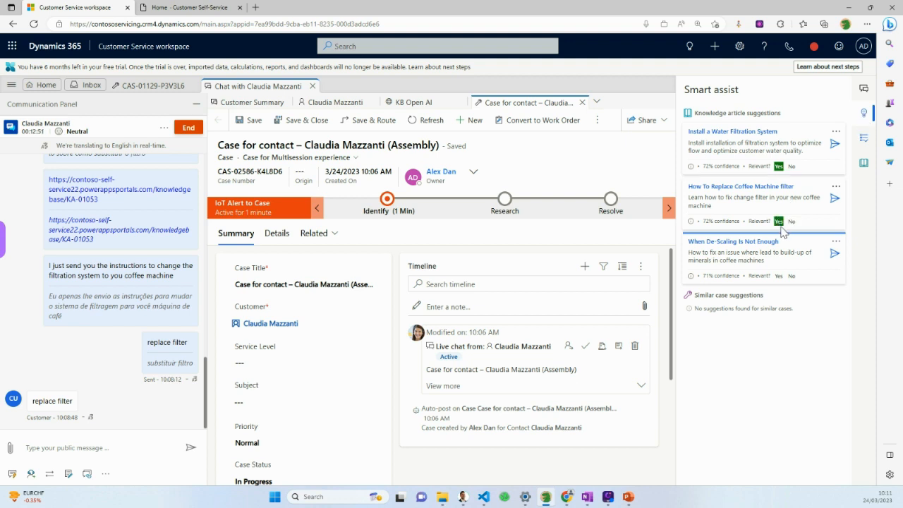
{"action": "left_click", "coordinate": [791, 276]}
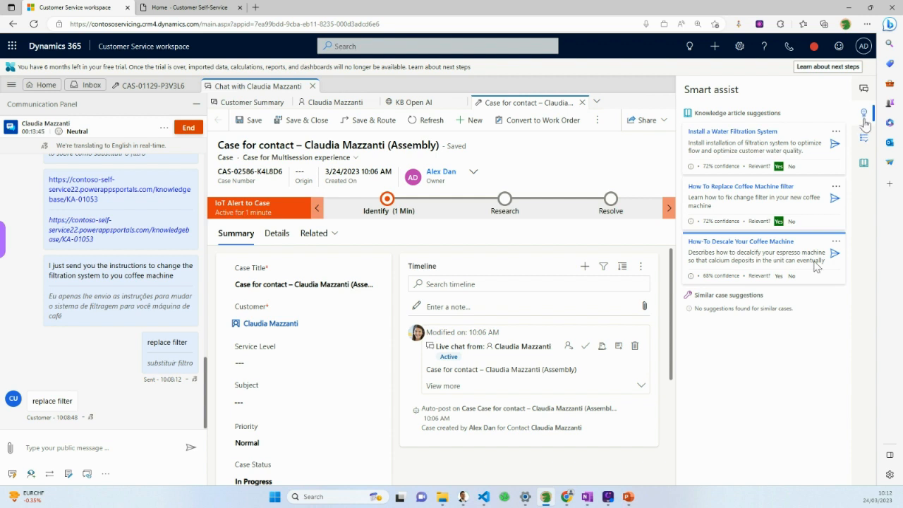
{"action": "left_click", "coordinate": [864, 113]}
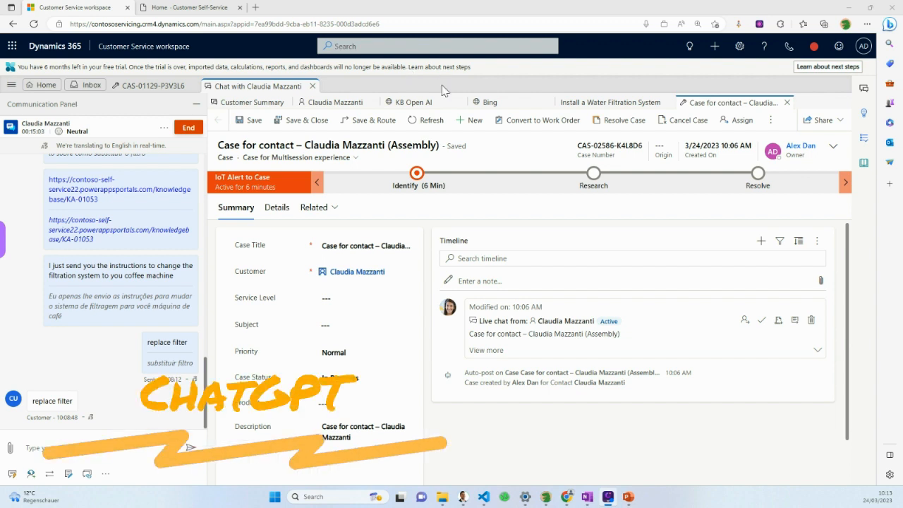
- Show the KB Open AI page, and send "I receive a red blinking led, what could be the issue?" from the customer's portal chat
{"action": "left_click", "coordinate": [432, 104]}
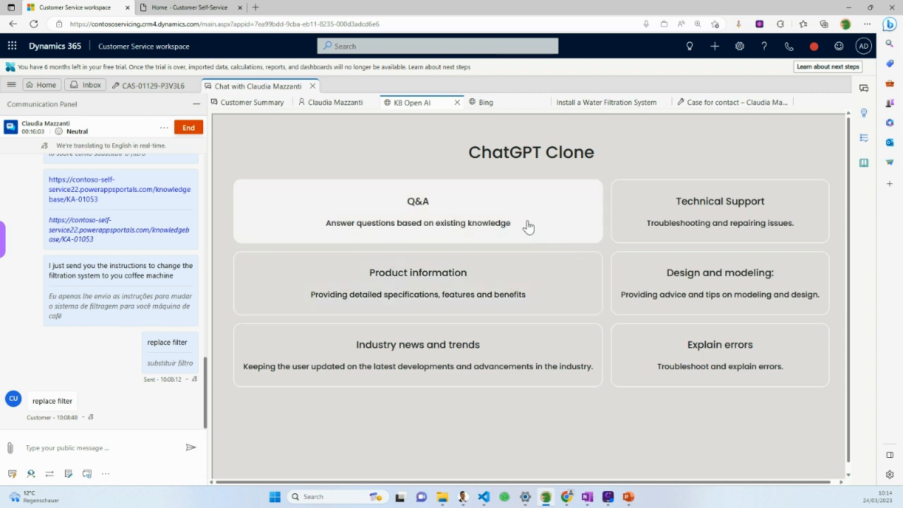
{"action": "left_click", "coordinate": [187, 7]}
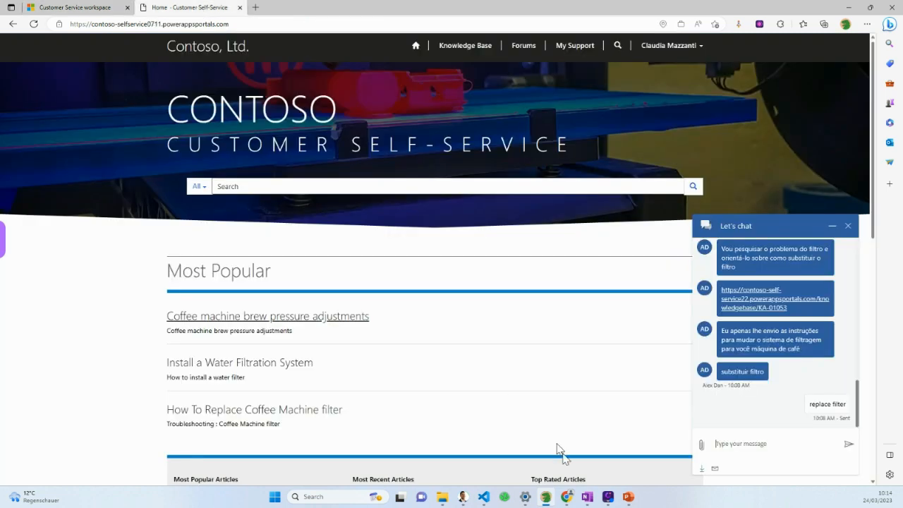
{"action": "type", "text": "I receive"}
{"action": "type", "text": "d red"}
{"action": "type", "text": " blinking"}
{"action": "type", "text": " led"}
{"action": "type", "text": "what co"}
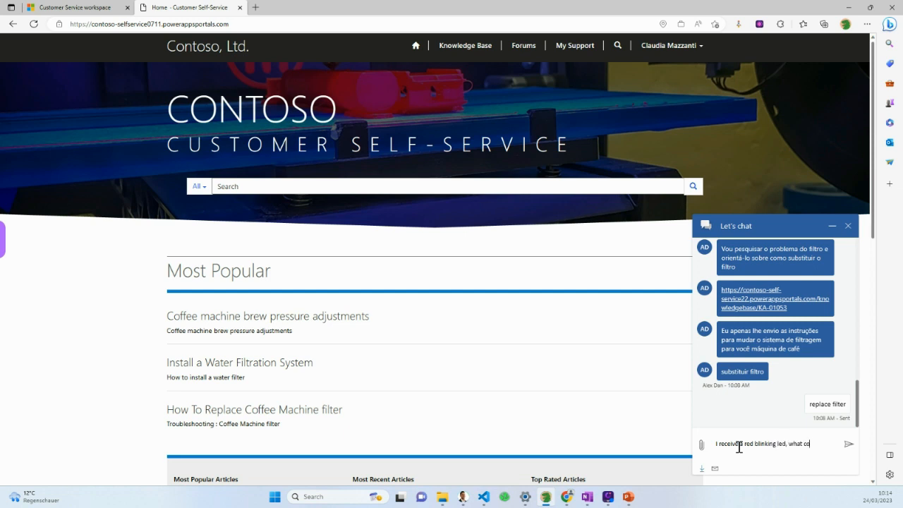
{"action": "type", "text": "uld be the issue?"}
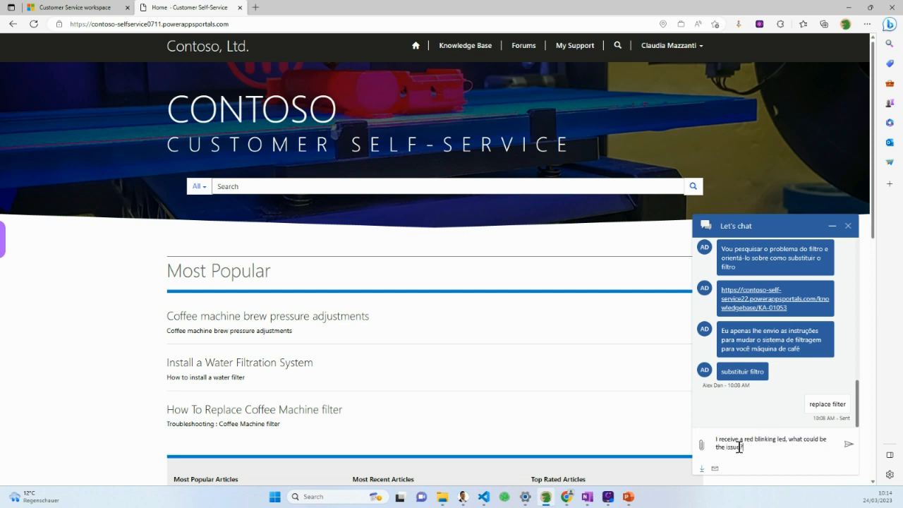
{"action": "key", "text": "Return"}
- Back in the workspace, copy the customer's red blinking LED message into the Q&A question of the ChatGPT Clone
{"action": "left_click", "coordinate": [92, 8]}
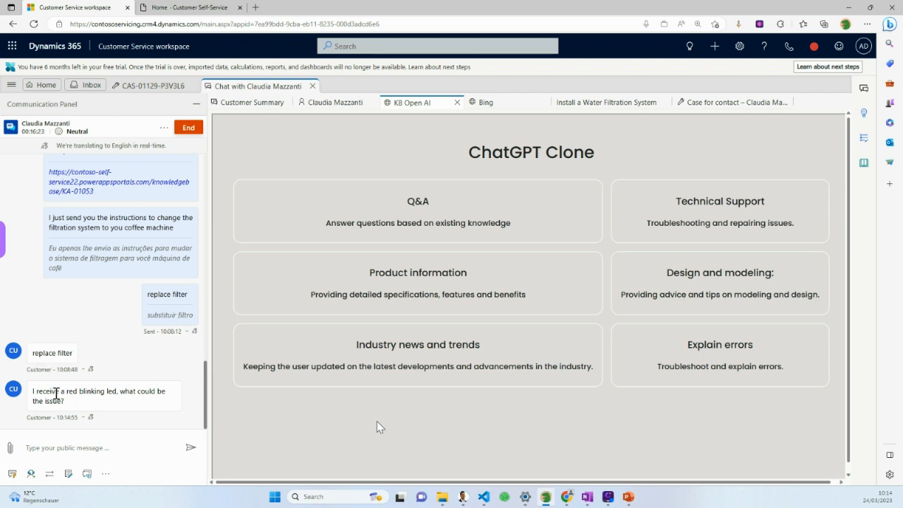
{"action": "triple_click", "coordinate": [37, 400]}
{"action": "right_click", "coordinate": [37, 400]}
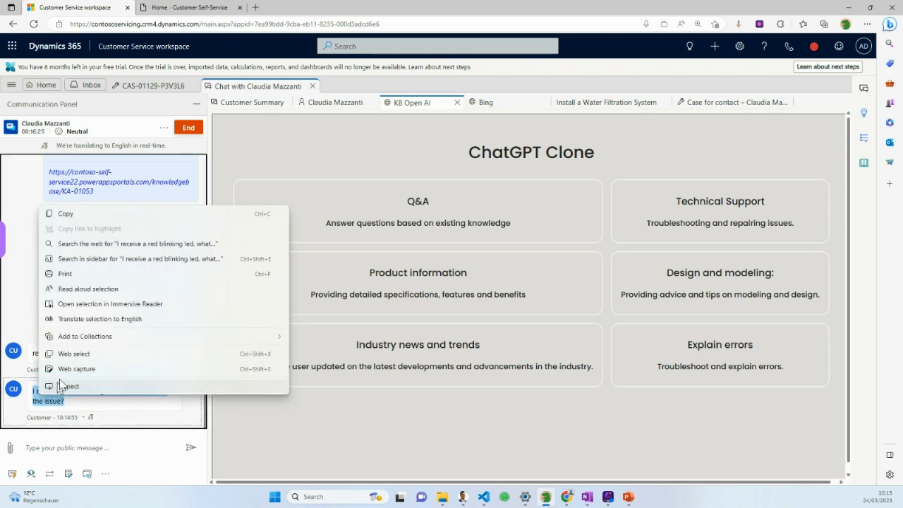
{"action": "left_click", "coordinate": [144, 216]}
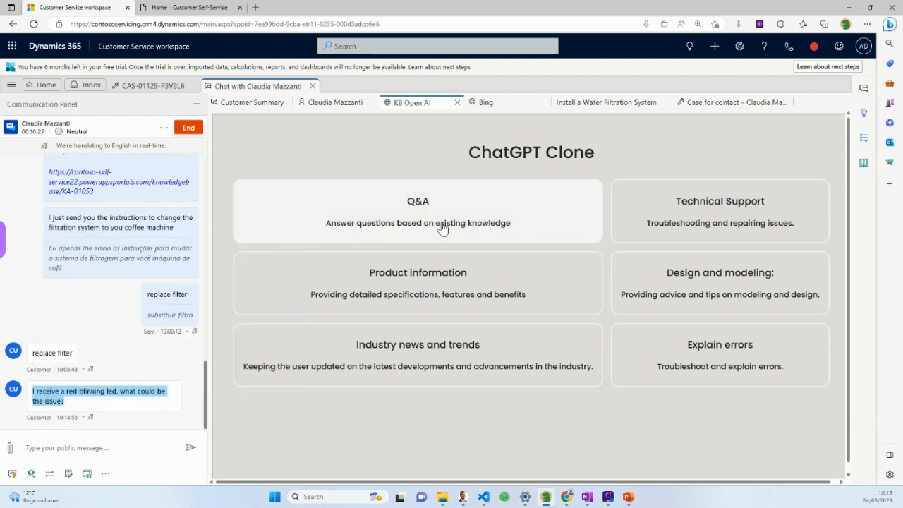
{"action": "left_click", "coordinate": [441, 225]}
{"action": "left_click", "coordinate": [447, 185]}
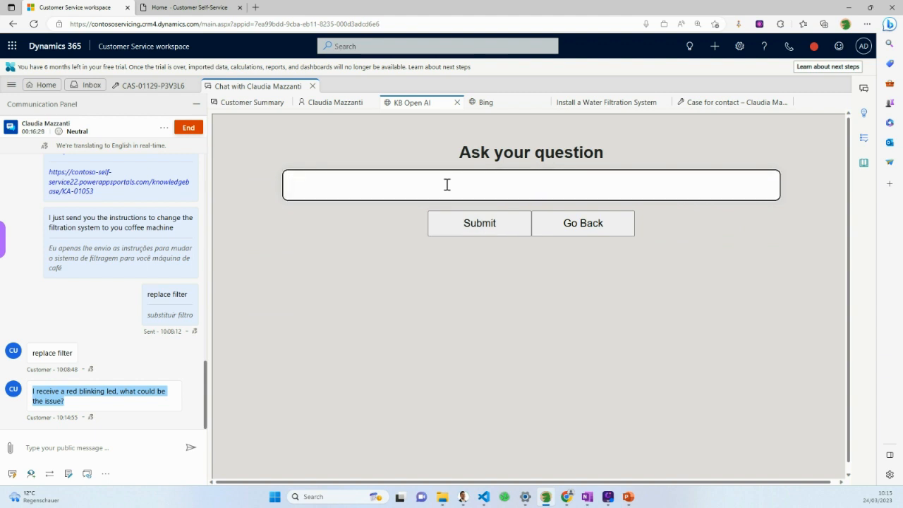
{"action": "key", "text": "ctrl+v"}
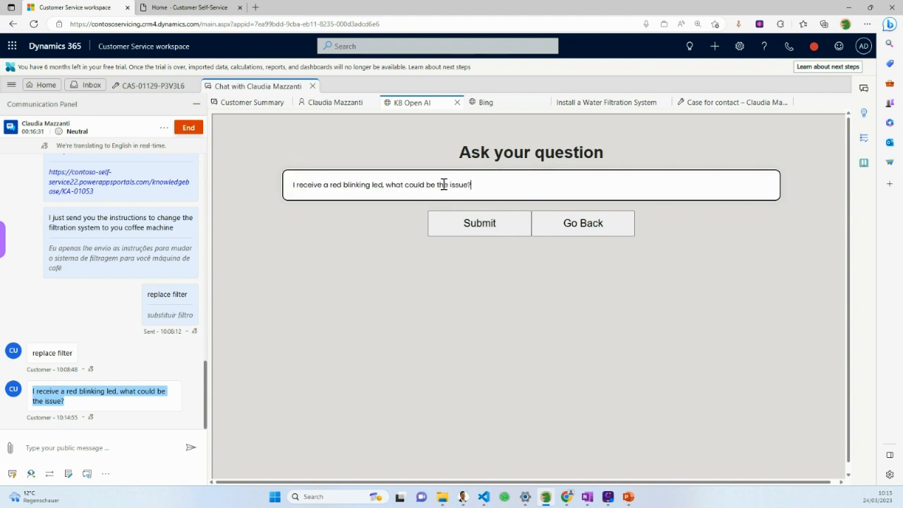
- Add "of my Vertuo" after "led" in the question, submit it and review the possible causes in the answer
{"action": "left_click", "coordinate": [385, 184]}
{"action": "type", "text": "of my Vertuo"}
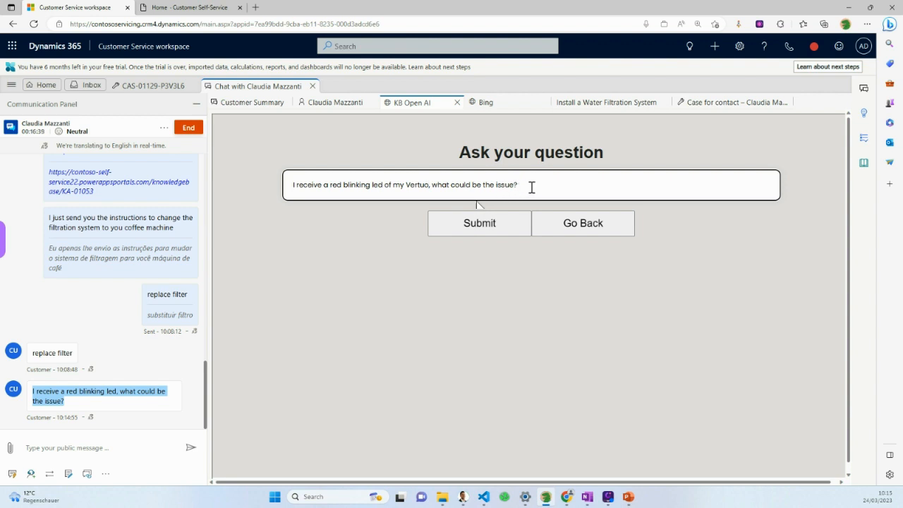
{"action": "left_click", "coordinate": [504, 231]}
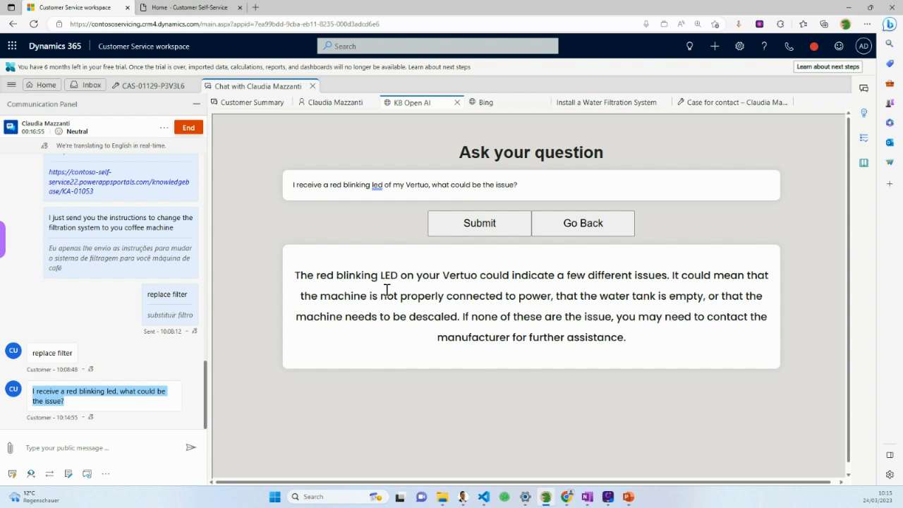
{"action": "left_click_drag", "start_coordinate": [372, 275], "coordinate": [416, 275]}
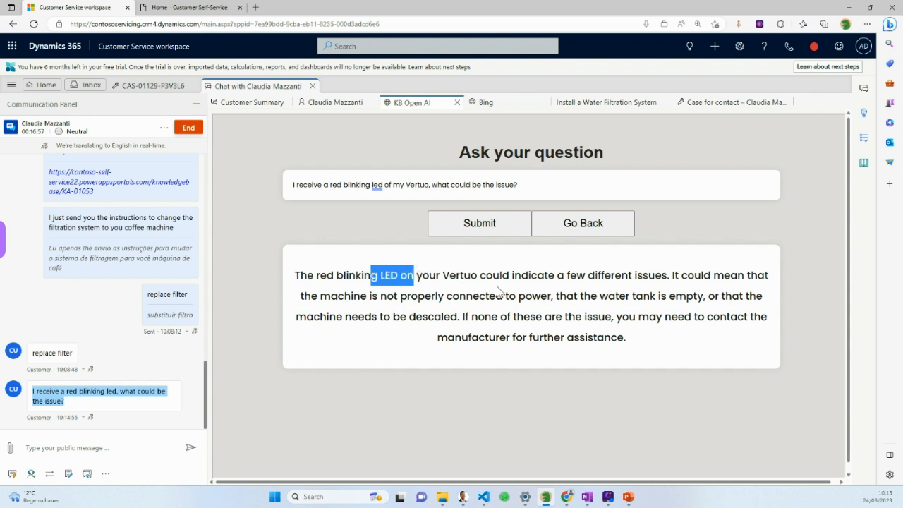
{"action": "left_click_drag", "start_coordinate": [632, 276], "coordinate": [649, 276]}
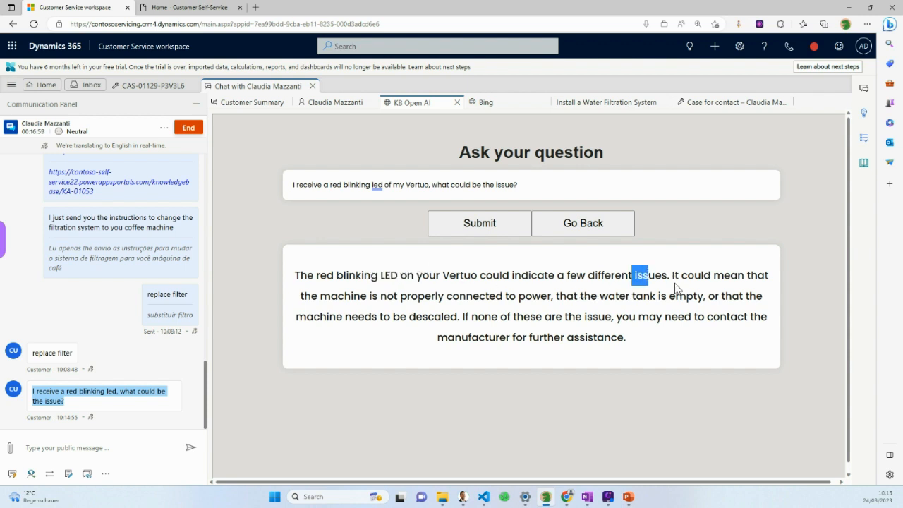
{"action": "left_click_drag", "start_coordinate": [379, 296], "coordinate": [540, 297]}
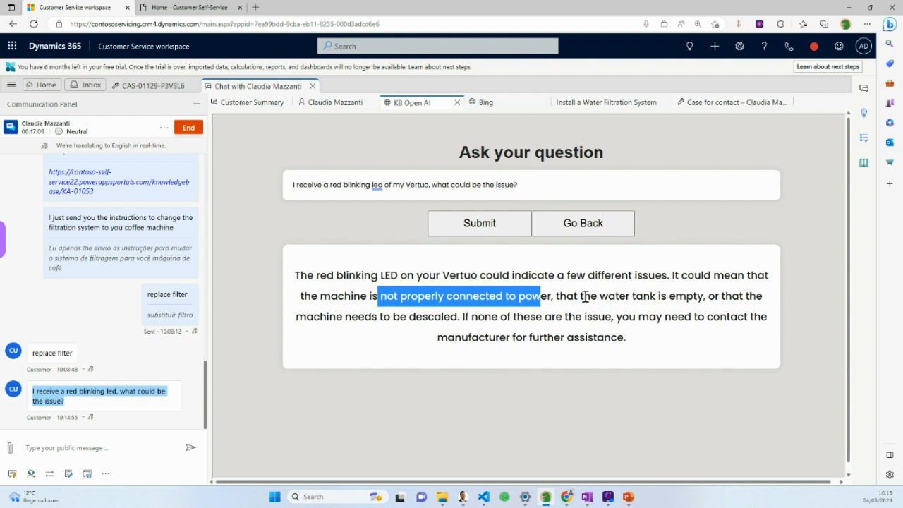
- Replace the question with "send me steps to descale the Vertuo" and submit it
{"action": "left_click", "coordinate": [290, 182]}
{"action": "type", "text": "send me s"}
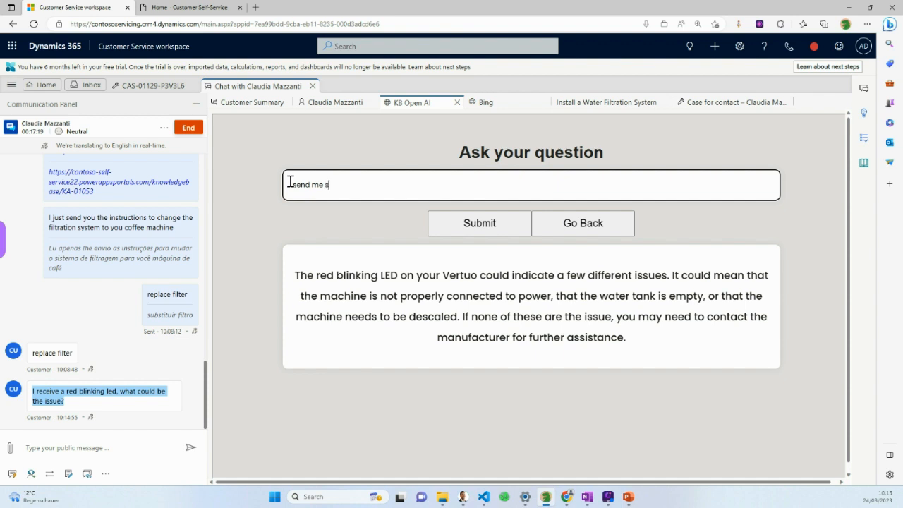
{"action": "type", "text": "teps to descale the Vertuo coffee"}
{"action": "key", "text": "BackSpace"}
{"action": "key", "text": "BackSpace"}
{"action": "key", "text": "BackSpace"}
{"action": "key", "text": "BackSpace"}
{"action": "key", "text": "BackSpace"}
{"action": "key", "text": "BackSpace"}
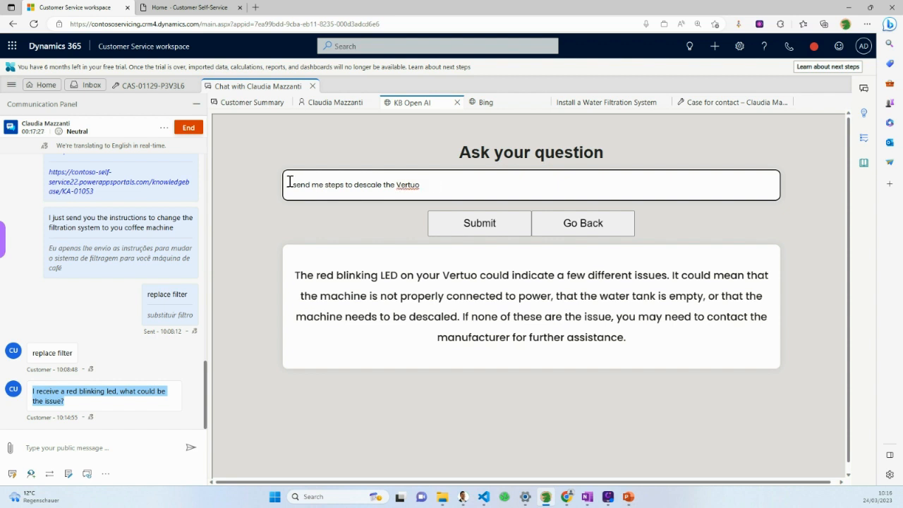
{"action": "left_click", "coordinate": [480, 230]}
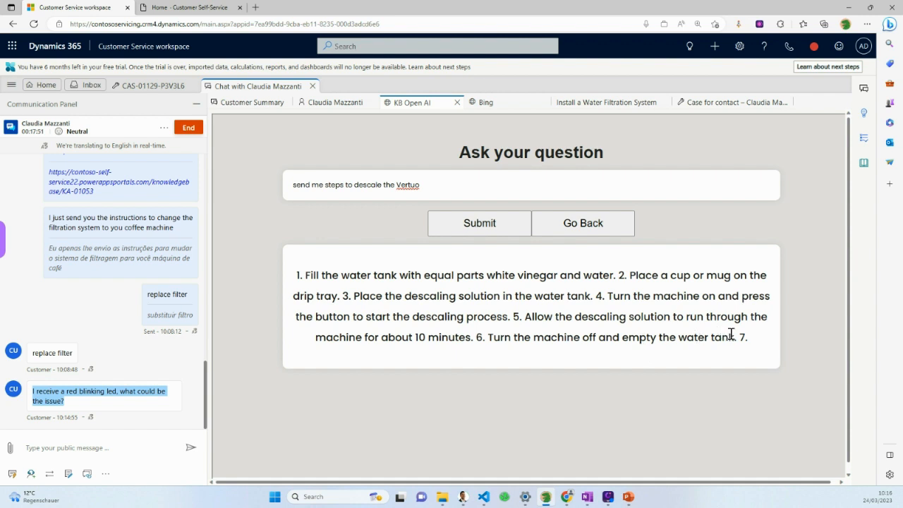
- Copy descaling steps 1 to 6 from the answer into the public message to the customer
{"action": "left_click_drag", "start_coordinate": [296, 275], "coordinate": [737, 337]}
{"action": "key", "text": "ctrl+c"}
{"action": "left_click", "coordinate": [85, 448]}
{"action": "key", "text": "ctrl+v"}
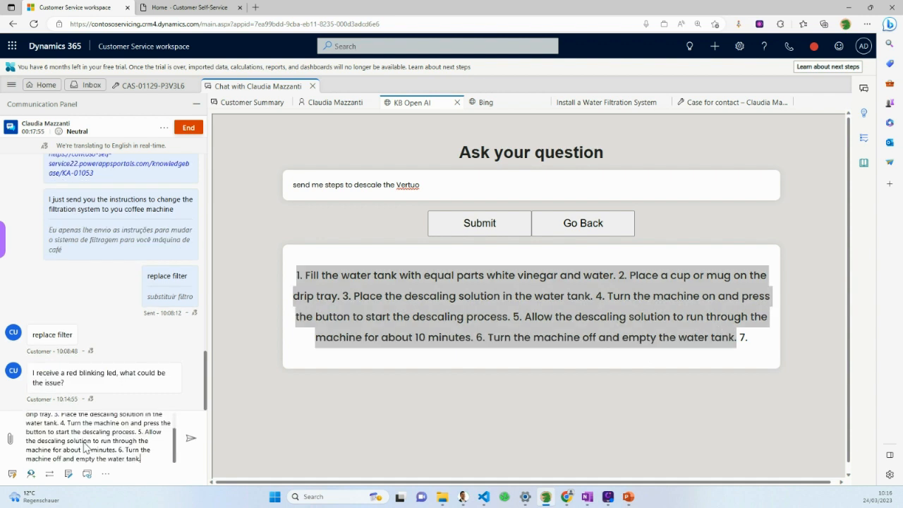
- Send the descaling steps to the customer and return to the ChatGPT Clone's topic overview
{"action": "key", "text": "Return"}
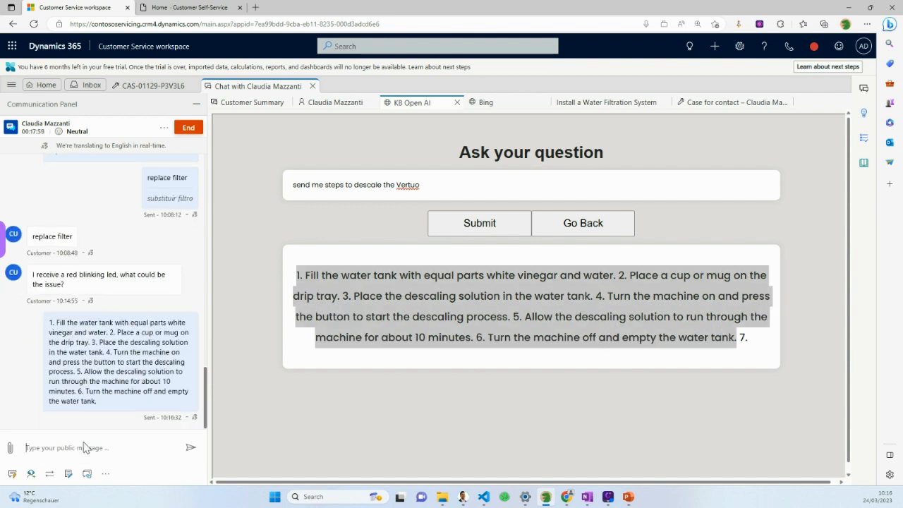
{"action": "left_click", "coordinate": [417, 248]}
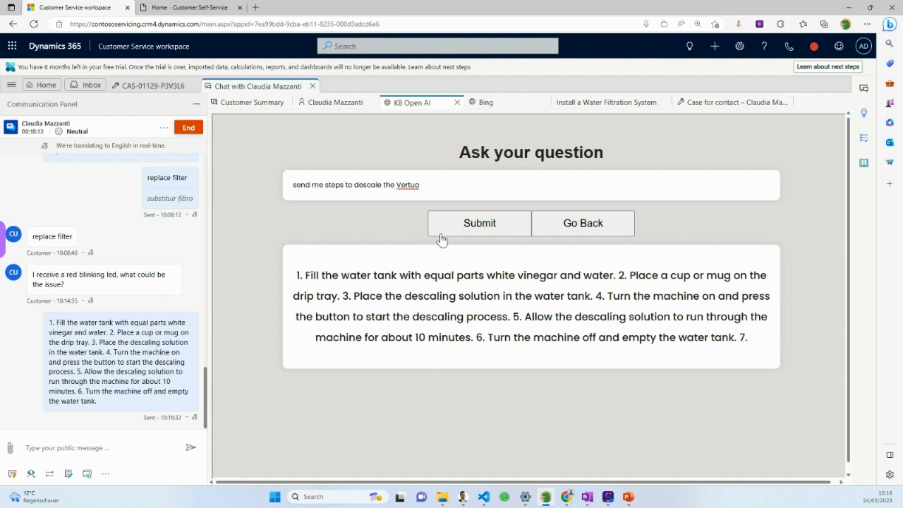
{"action": "left_click", "coordinate": [577, 222]}
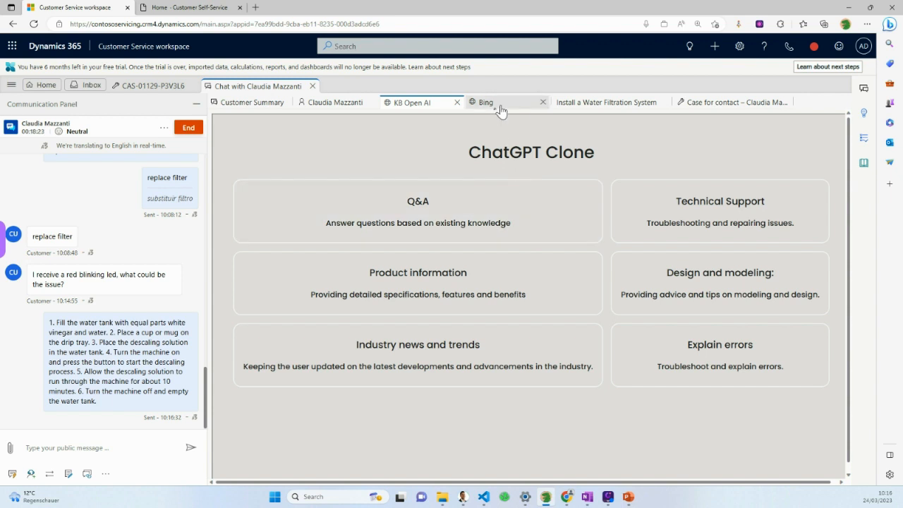
- View the Bing page, accept its cookie notice and return to the KB Open AI page
{"action": "left_click", "coordinate": [501, 110]}
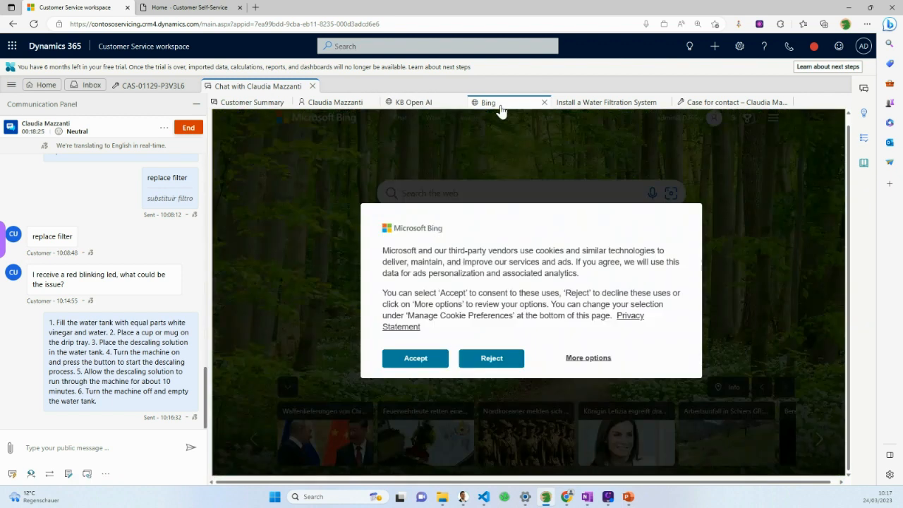
{"action": "left_click", "coordinate": [414, 359]}
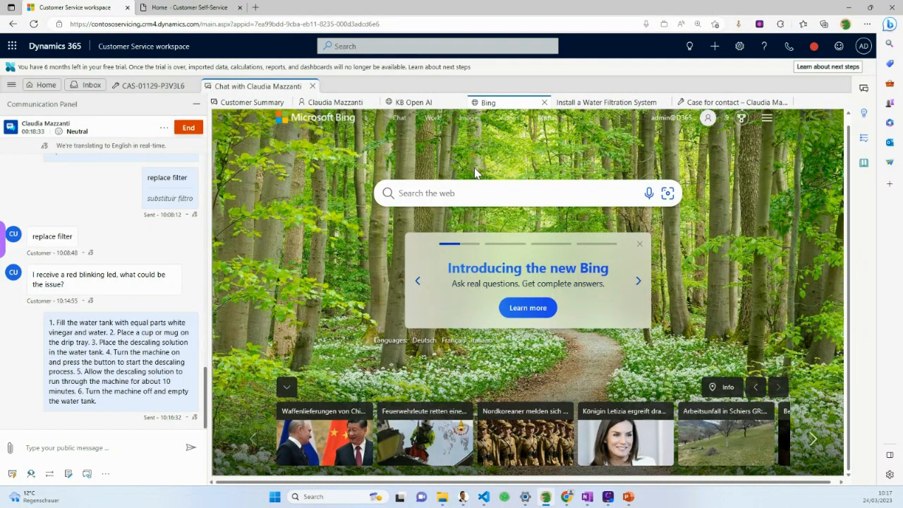
{"action": "left_click", "coordinate": [432, 104]}
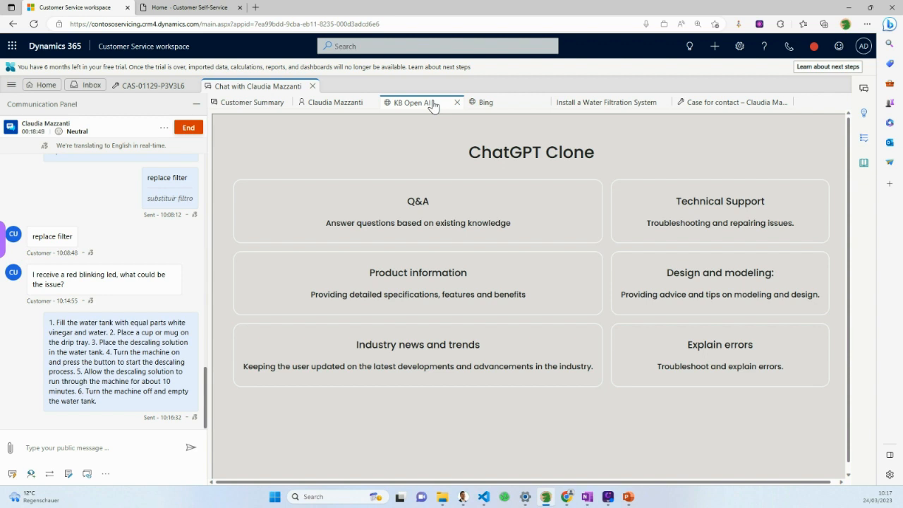
- Open the linked case from the customer summary, create a swarm with the Assembly Diagnosis skill and send the invitation
{"action": "left_click", "coordinate": [267, 104]}
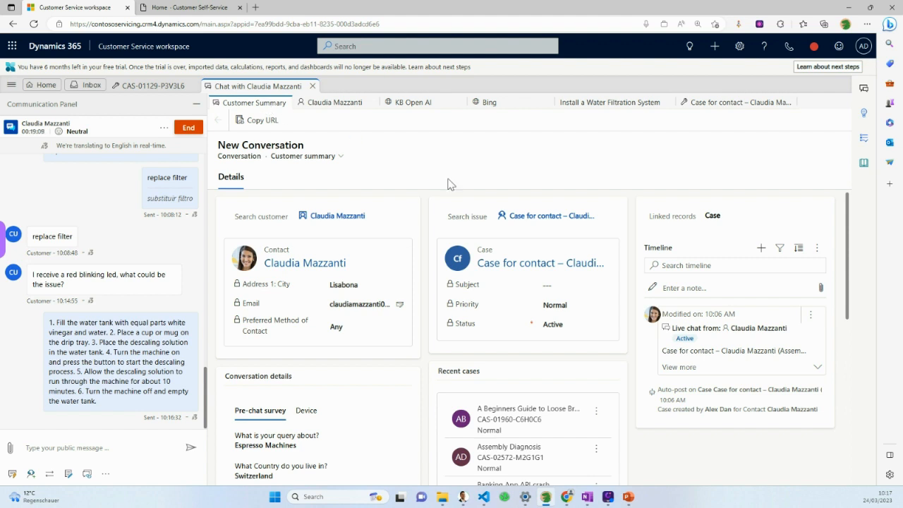
{"action": "left_click", "coordinate": [531, 216]}
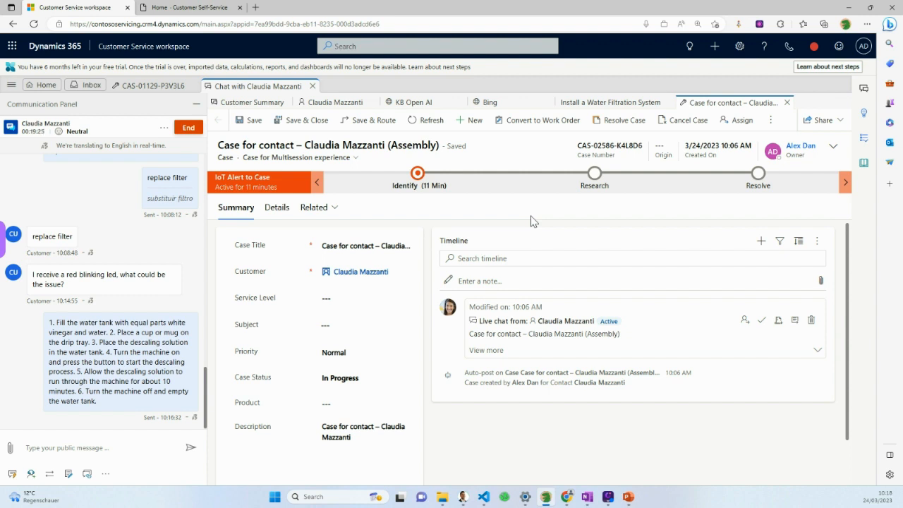
{"action": "left_click", "coordinate": [773, 121]}
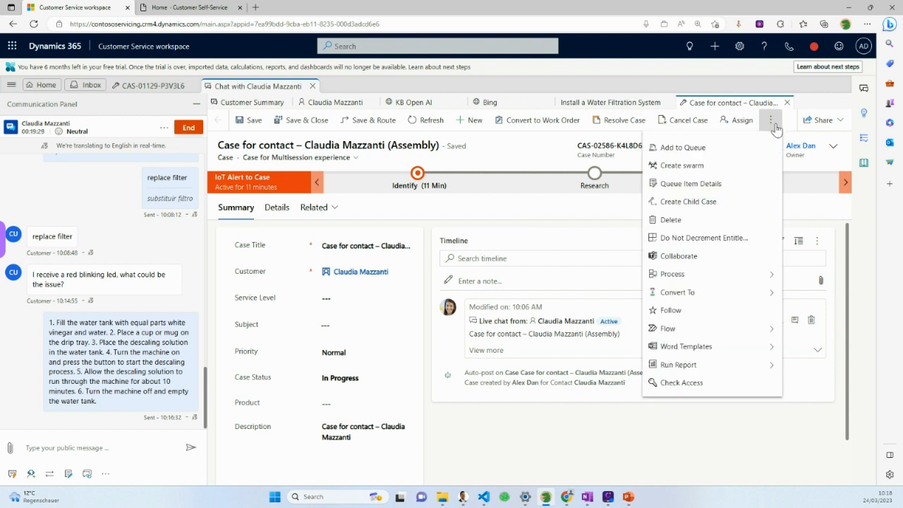
{"action": "left_click", "coordinate": [676, 166]}
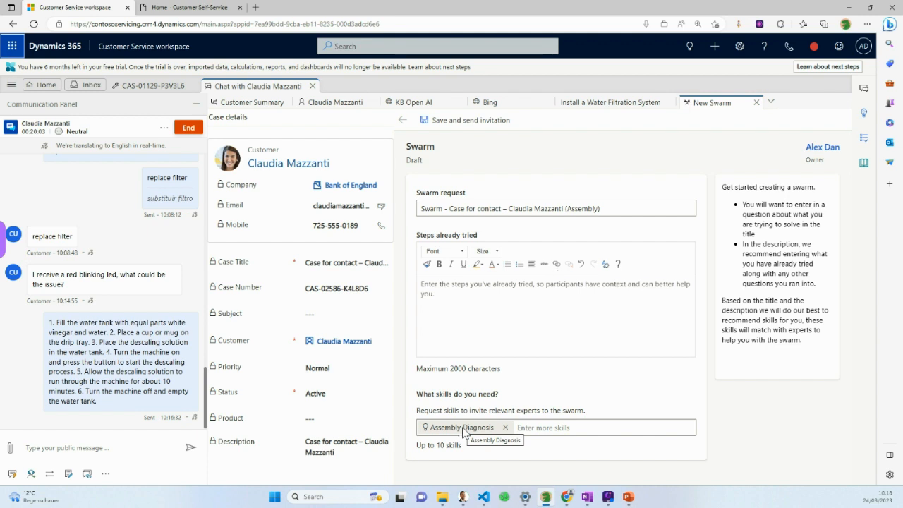
{"action": "left_click", "coordinate": [433, 123]}
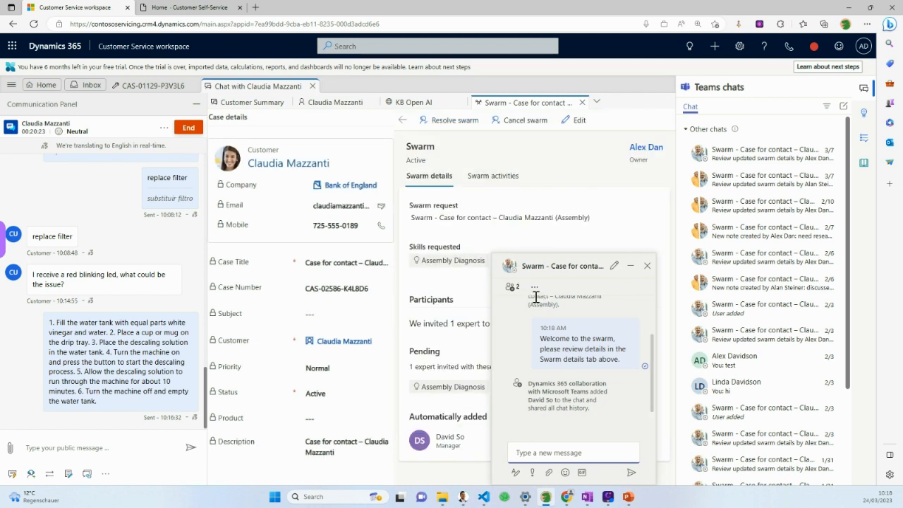
{"action": "scroll", "coordinate": [554, 405], "scroll_direction": "down", "scroll_amount": 1}
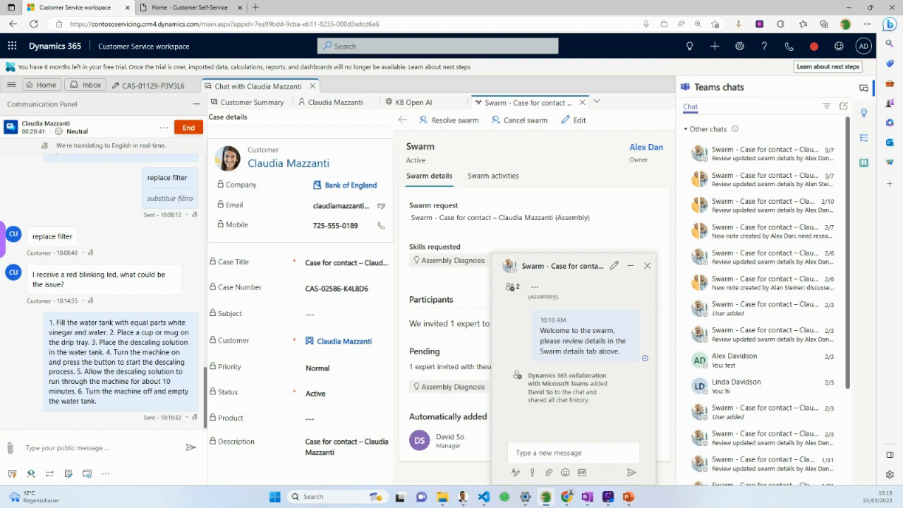
- Switch to the expert's Microsoft Teams window, accept the newest swarm invitation from Power Automate and open the new swarm chat
{"action": "key", "text": "alt+Tab"}
{"action": "left_click_drag", "start_coordinate": [0, 190], "coordinate": [591, 95]}
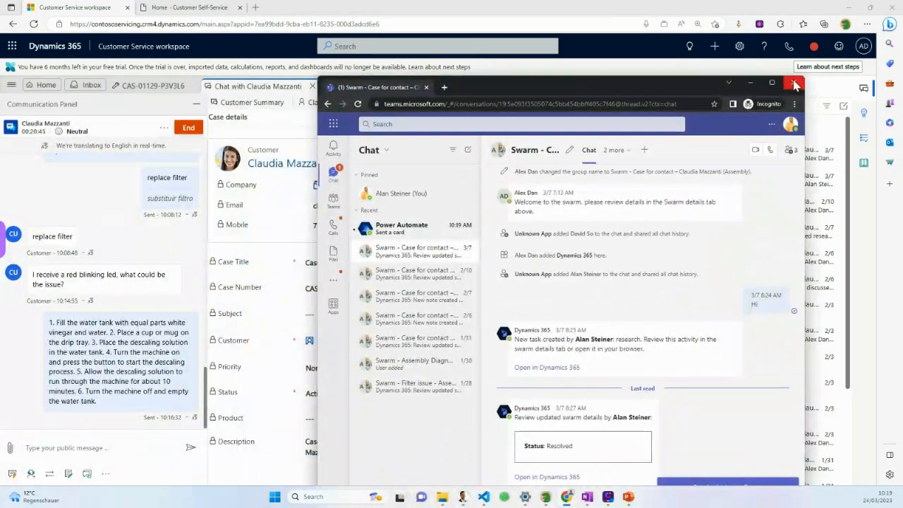
{"action": "left_click", "coordinate": [769, 82]}
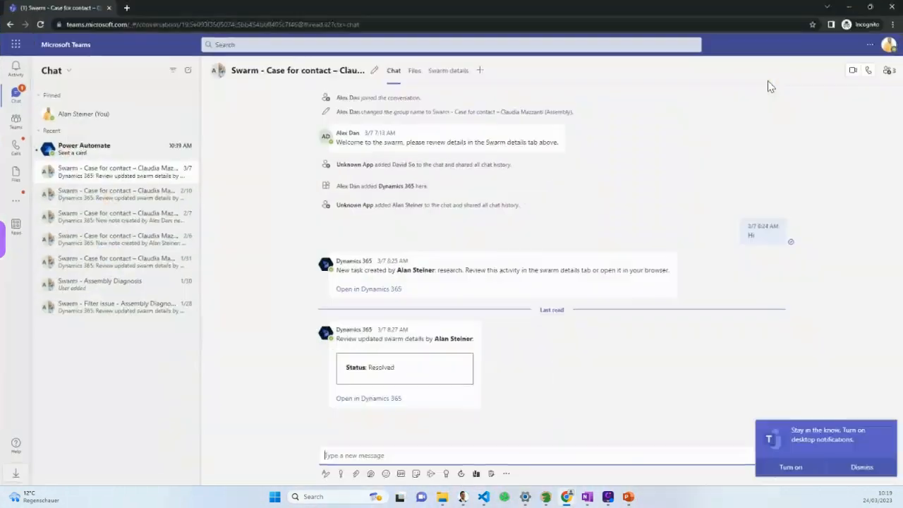
{"action": "left_click", "coordinate": [888, 46]}
{"action": "left_click", "coordinate": [888, 49]}
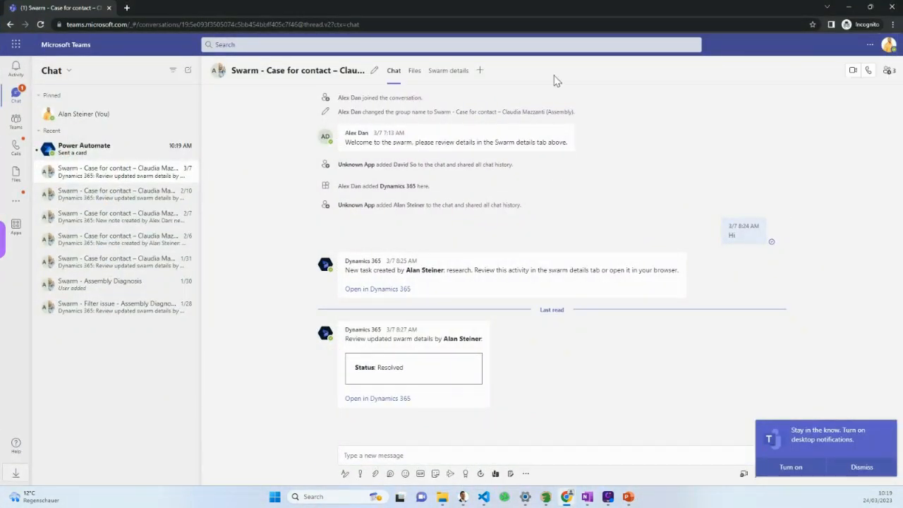
{"action": "left_click", "coordinate": [99, 160]}
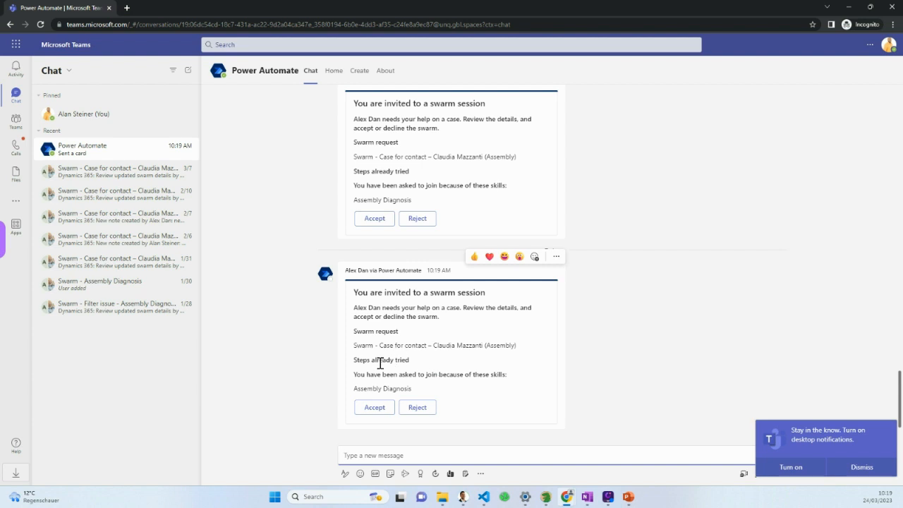
{"action": "left_click", "coordinate": [371, 412]}
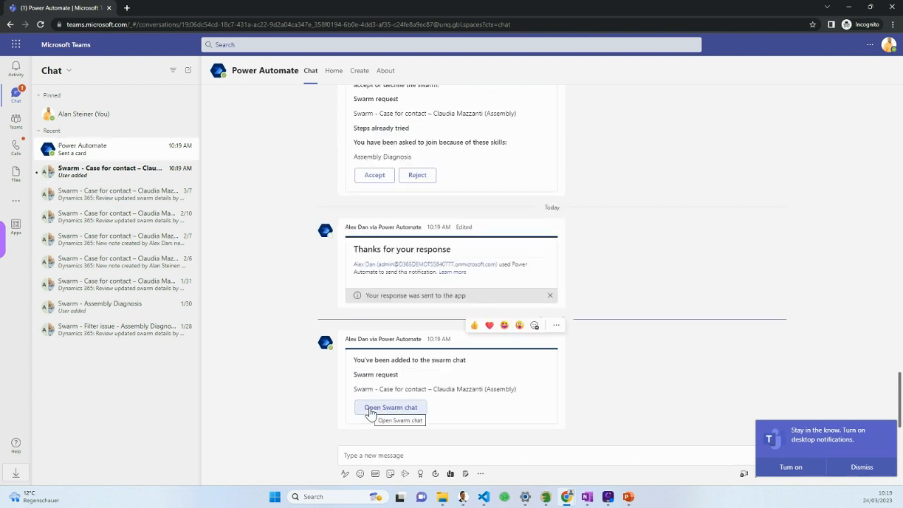
{"action": "left_click", "coordinate": [113, 176]}
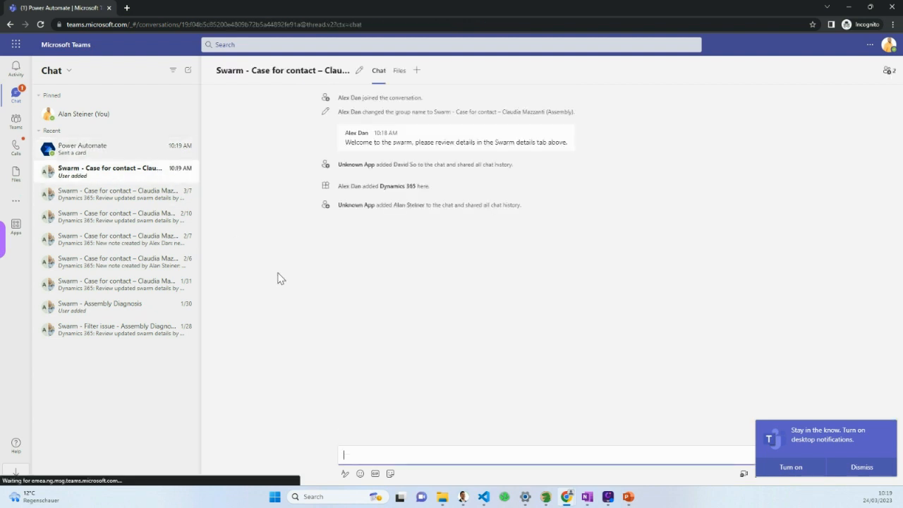
- Dismiss the desktop notification prompt and send "Hi" in the swarm chat
{"action": "left_click", "coordinate": [862, 468]}
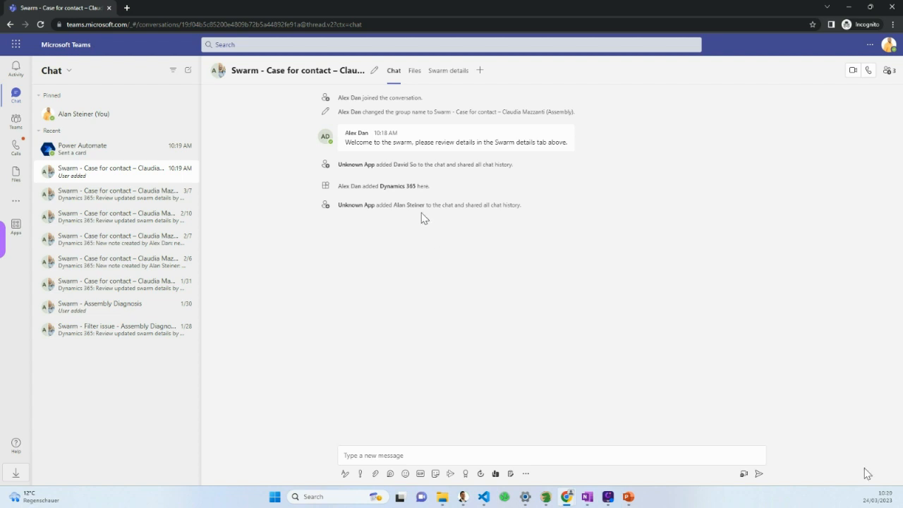
{"action": "left_click", "coordinate": [409, 452]}
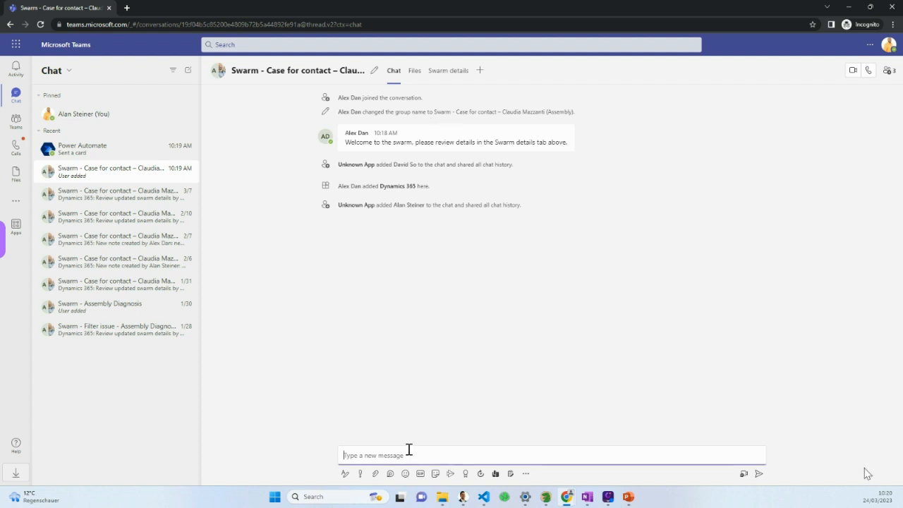
{"action": "type", "text": "Hi"}
{"action": "key", "text": "Return"}
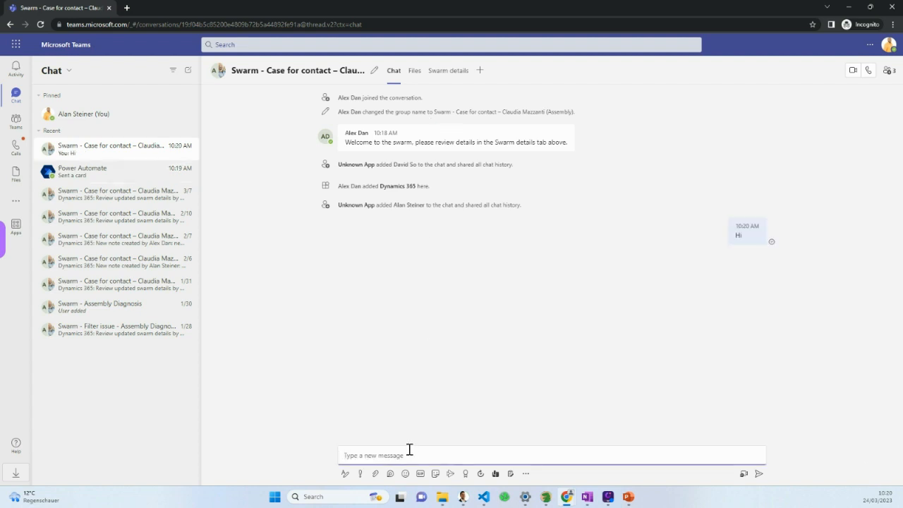
- Back in Customer Service workspace, reply in the swarm chat with a check mark emoji
{"action": "key", "text": "alt+Tab"}
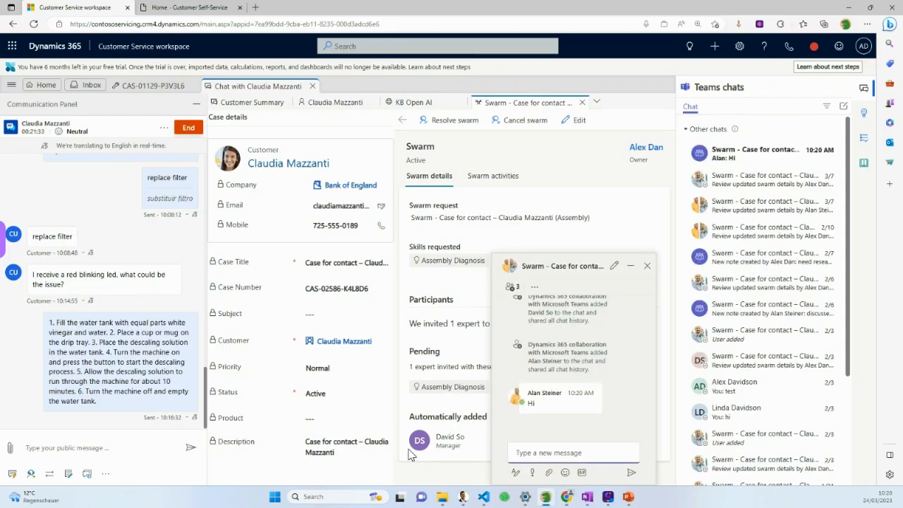
{"action": "left_click", "coordinate": [565, 471]}
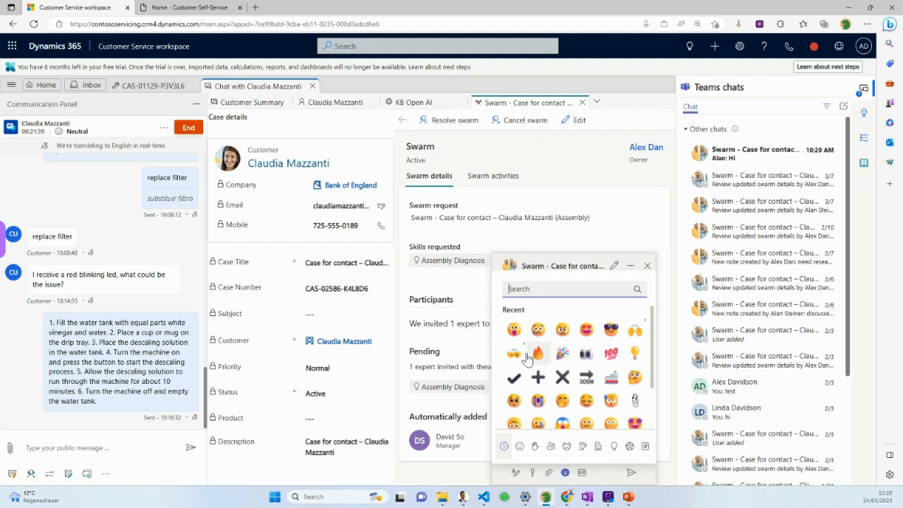
{"action": "left_click", "coordinate": [514, 379]}
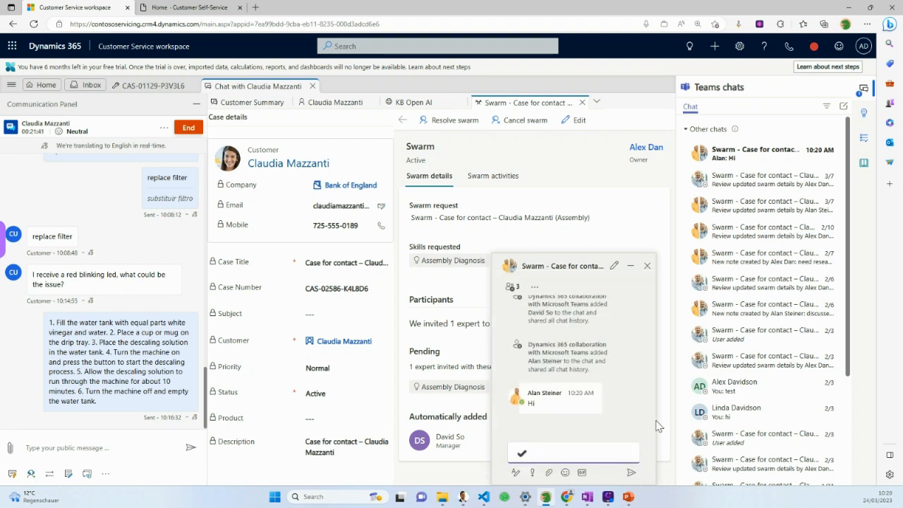
{"action": "key", "text": "Return"}
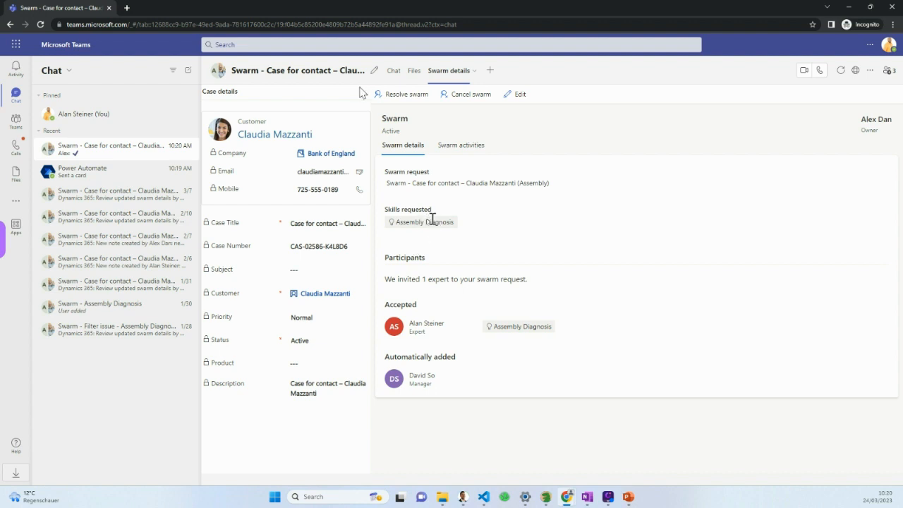
- In Teams, add a task with the subject "research" to the swarm's activities timeline, and view the chat's files
{"action": "left_click", "coordinate": [476, 149]}
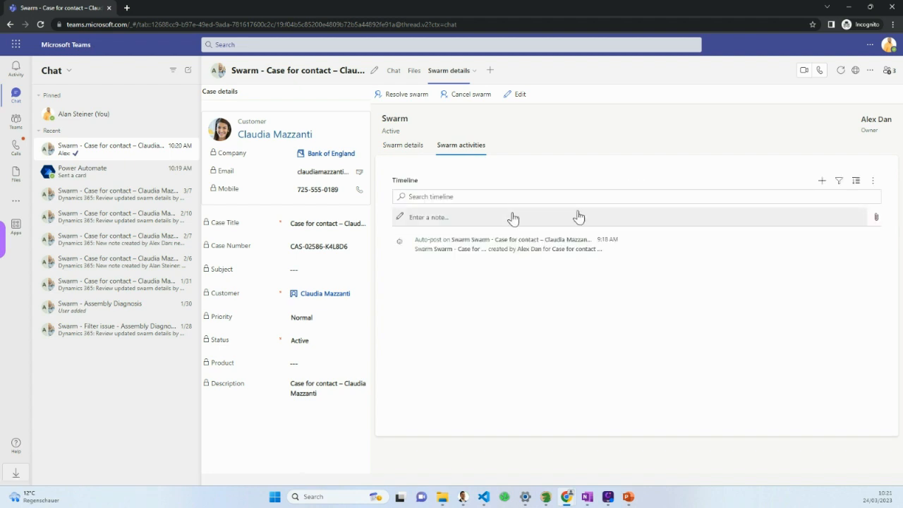
{"action": "left_click", "coordinate": [823, 182]}
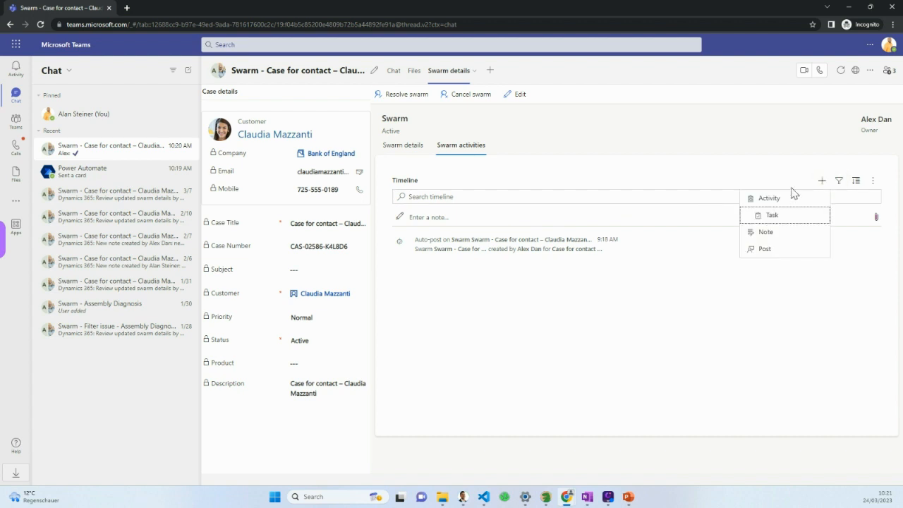
{"action": "left_click", "coordinate": [775, 222]}
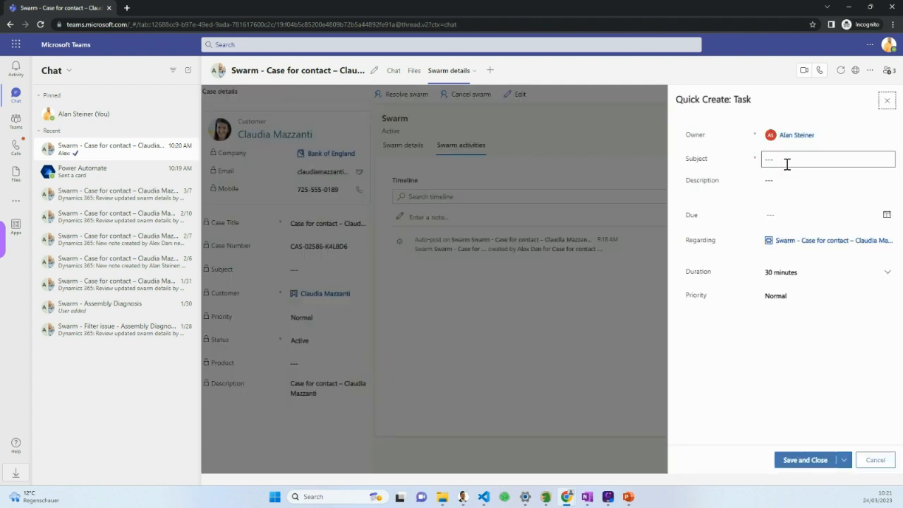
{"action": "left_click", "coordinate": [786, 164]}
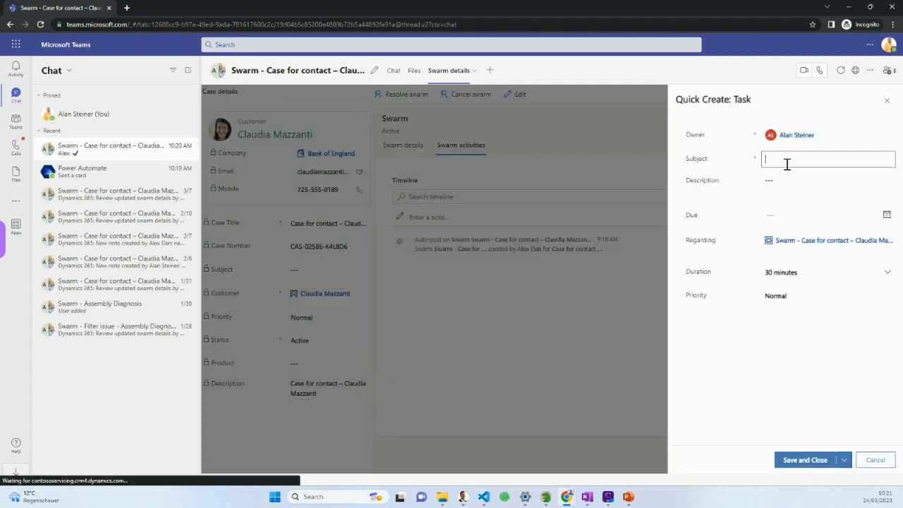
{"action": "type", "text": "research"}
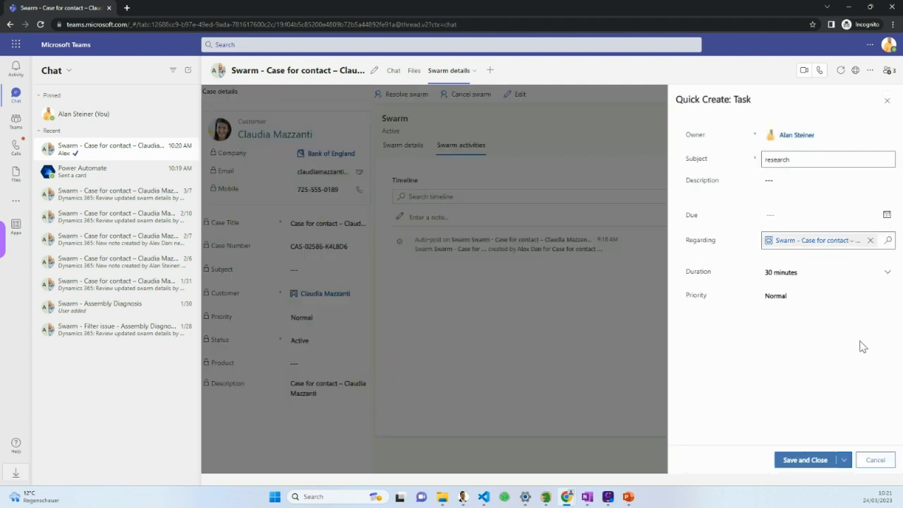
{"action": "left_click", "coordinate": [795, 464]}
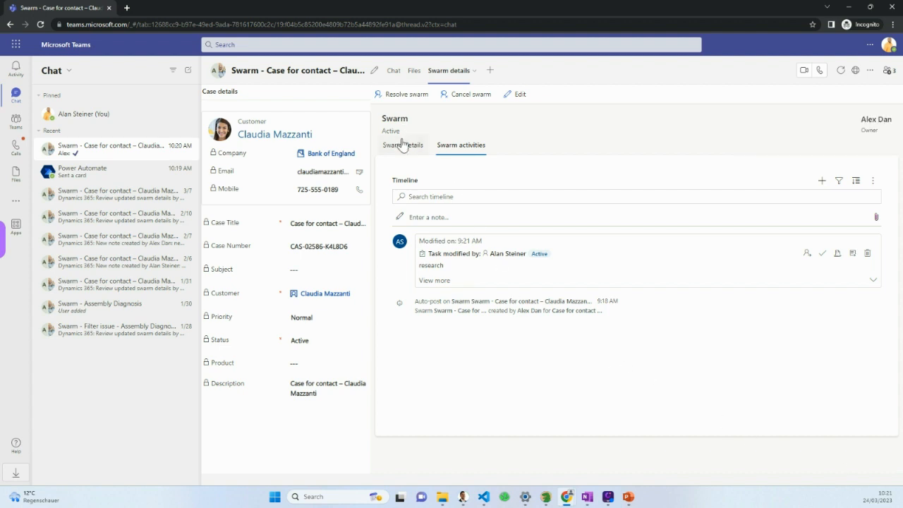
{"action": "left_click", "coordinate": [413, 72]}
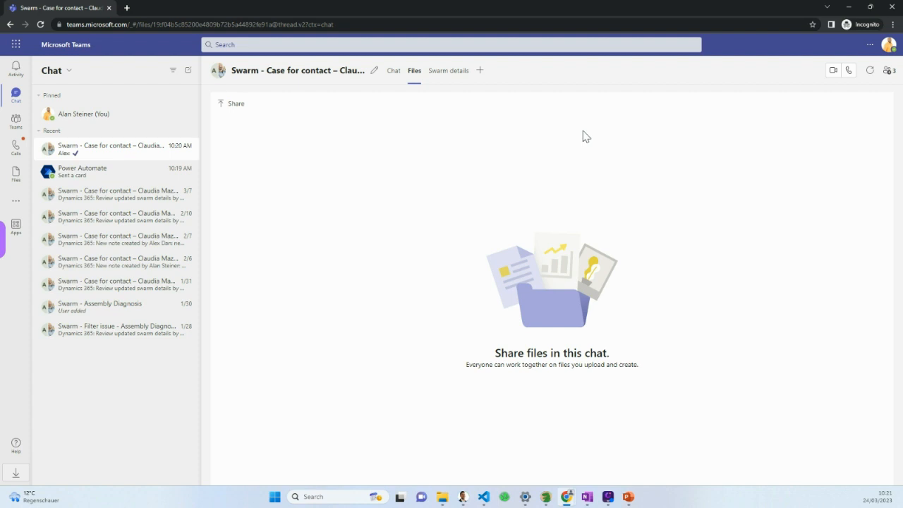
- Return to Customer Service workspace, resolve the swarm with the solution "complex issue - filter changed", and collapse the Teams chats pane
{"action": "left_click", "coordinate": [849, 7]}
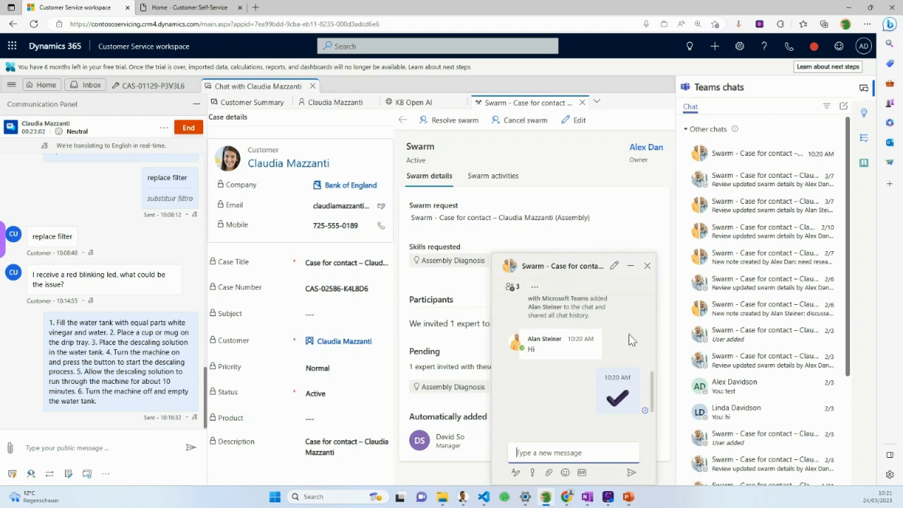
{"action": "left_click", "coordinate": [460, 120]}
{"action": "left_click", "coordinate": [515, 258]}
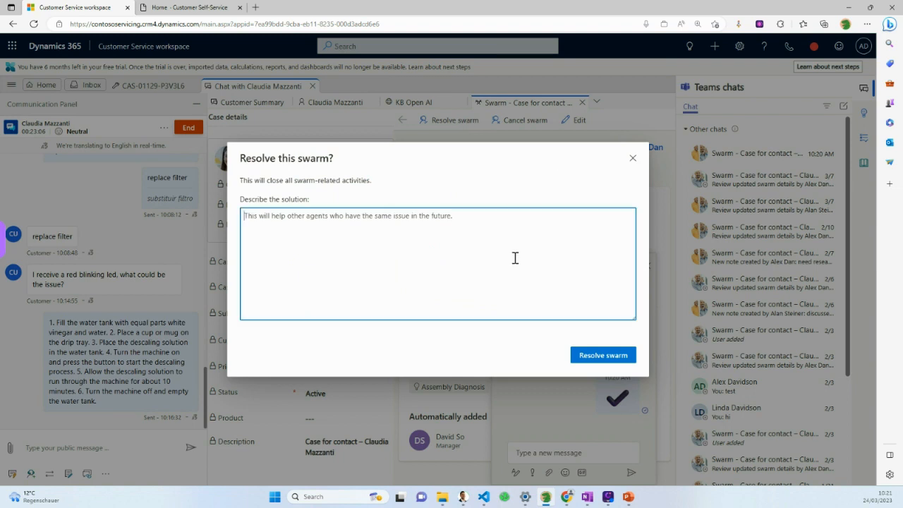
{"action": "type", "text": "complex issue - filter"}
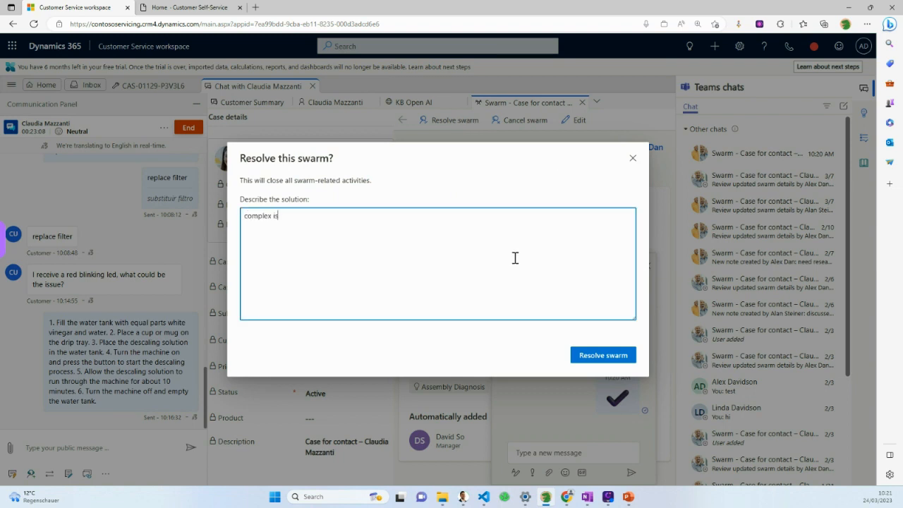
{"action": "type", "text": " changed"}
{"action": "left_click", "coordinate": [611, 363]}
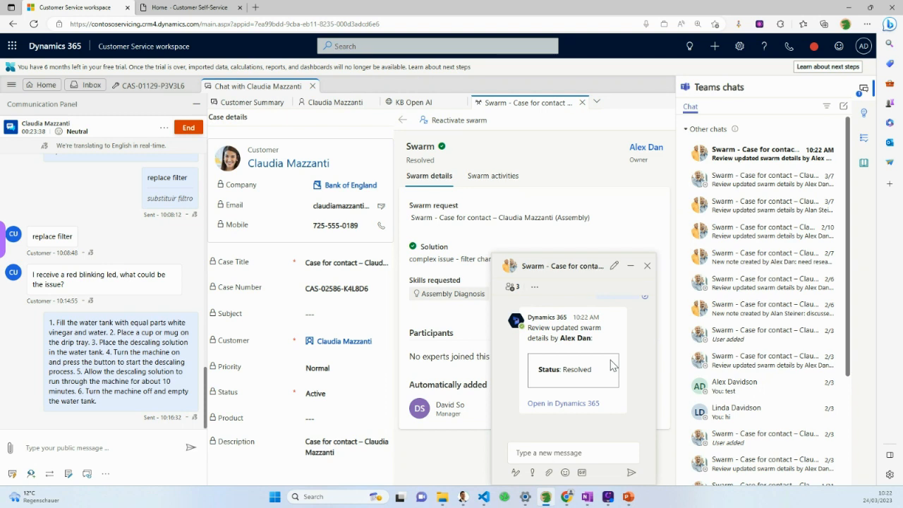
{"action": "left_click", "coordinate": [865, 90]}
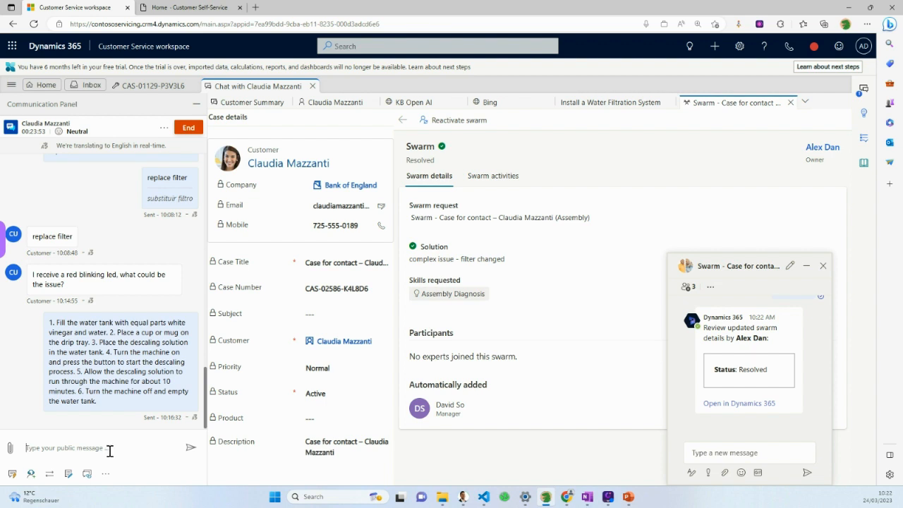
- Generate the AI summary of the customer's chat, review its issue description and resolutions tried, and mark it as helpful
{"action": "left_click", "coordinate": [105, 479]}
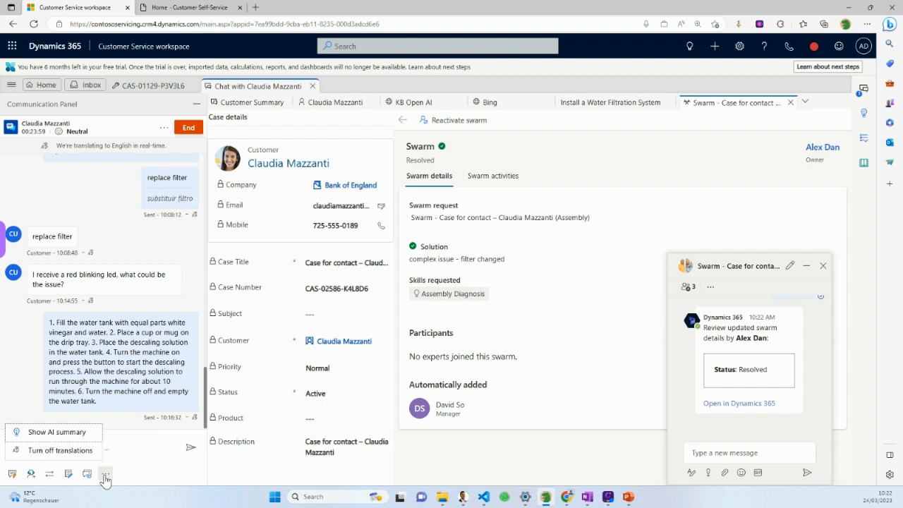
{"action": "left_click", "coordinate": [67, 436]}
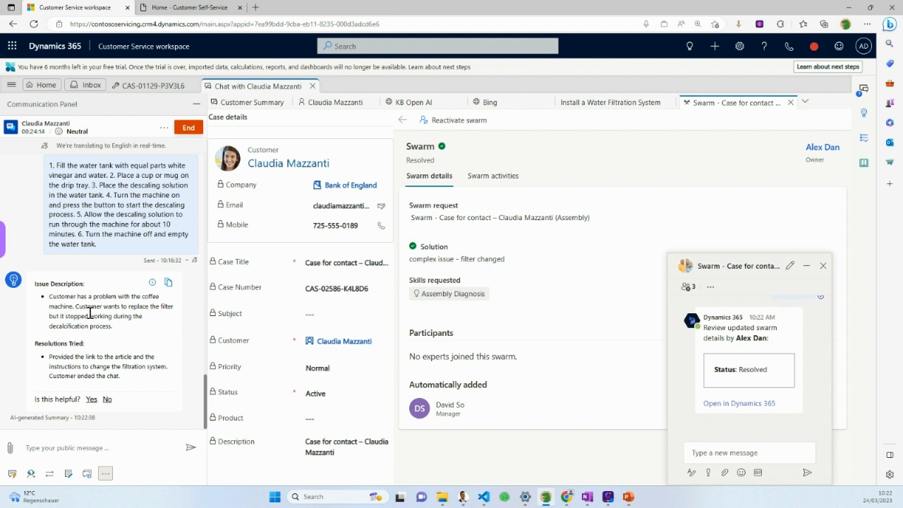
{"action": "left_click_drag", "start_coordinate": [49, 295], "coordinate": [145, 309]}
{"action": "left_click", "coordinate": [146, 309]}
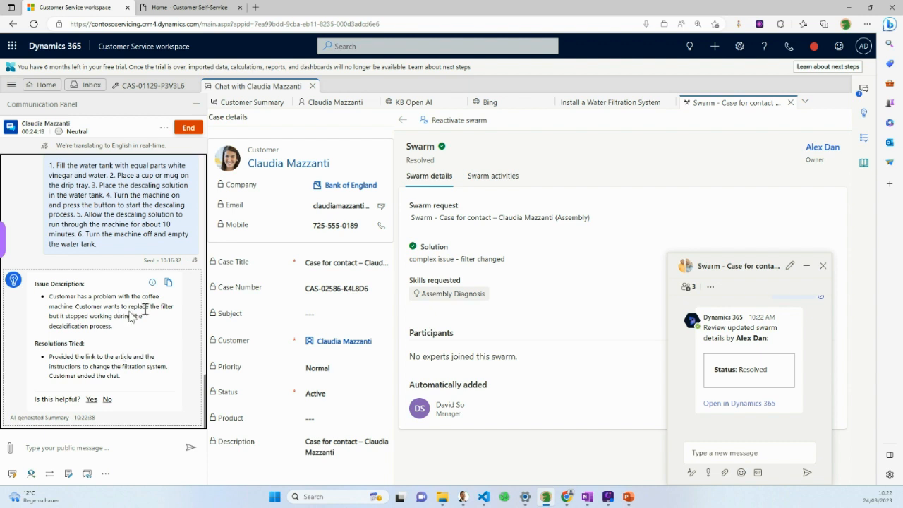
{"action": "left_click_drag", "start_coordinate": [48, 356], "coordinate": [150, 359]}
{"action": "left_click", "coordinate": [138, 362]}
{"action": "left_click", "coordinate": [92, 400]}
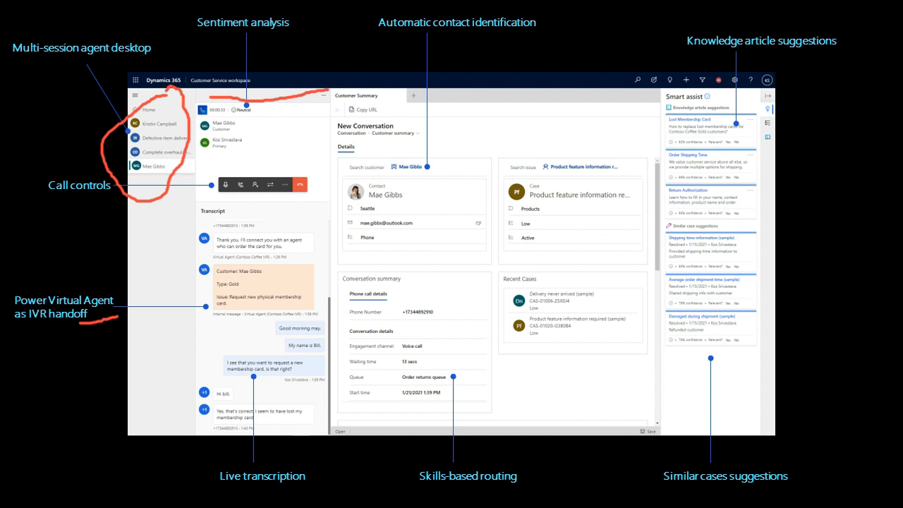
{"action": "left_click_drag", "start_coordinate": [221, 485], "coordinate": [259, 492]}
{"action": "mouse_move", "coordinate": [212, 447]}
{"action": "left_mouse_down"}
{"action": "mouse_move", "coordinate": [216, 497]}
{"action": "mouse_move", "coordinate": [320, 455]}
{"action": "mouse_move", "coordinate": [208, 446]}
{"action": "left_mouse_up"}
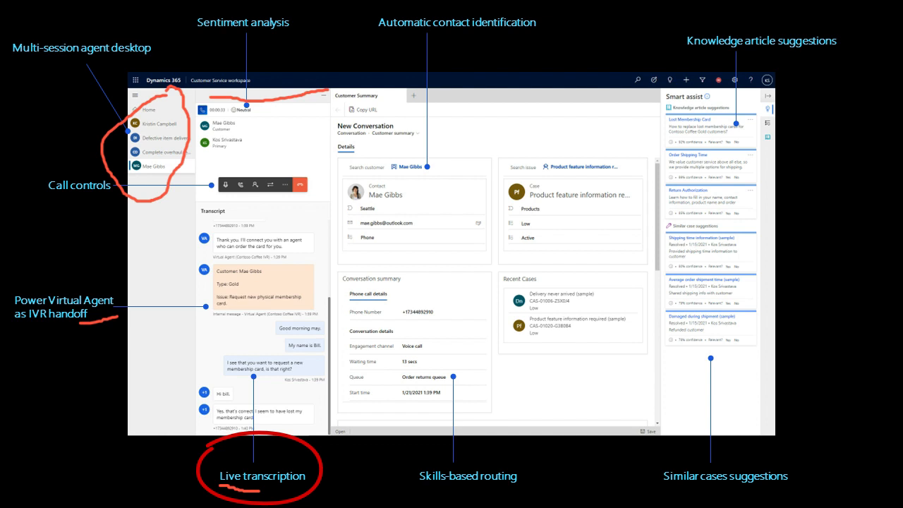
{"action": "key", "text": "ctrl+z"}
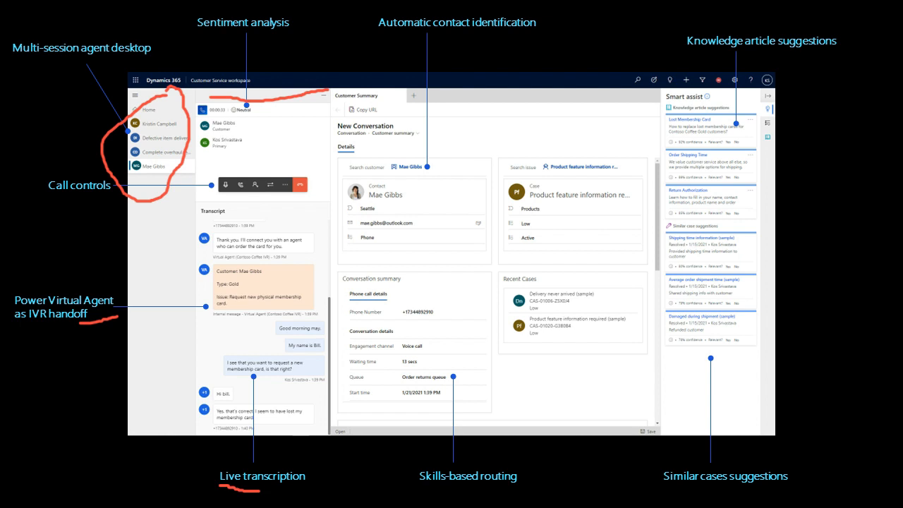
{"action": "mouse_move", "coordinate": [216, 96]}
{"action": "left_mouse_down"}
{"action": "mouse_move", "coordinate": [274, 114]}
{"action": "mouse_move", "coordinate": [213, 90]}
{"action": "left_mouse_up"}
{"action": "left_click_drag", "start_coordinate": [203, 30], "coordinate": [237, 29]}
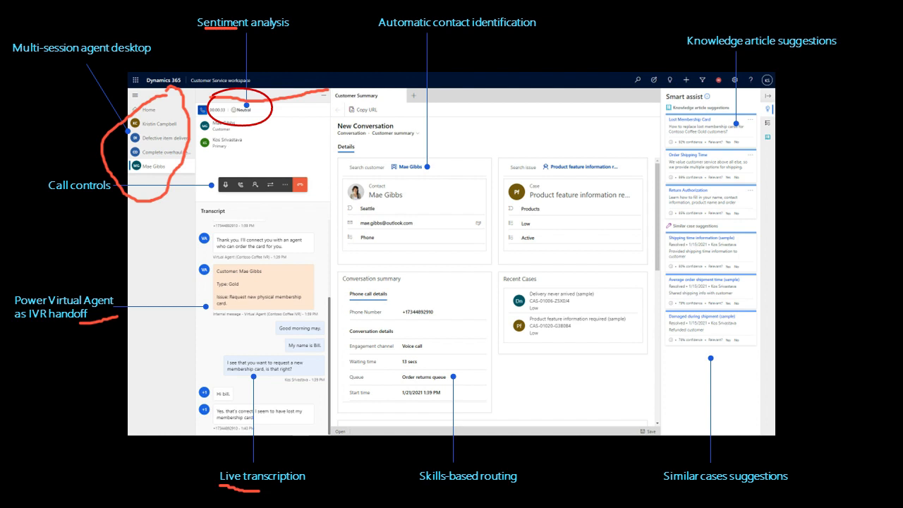